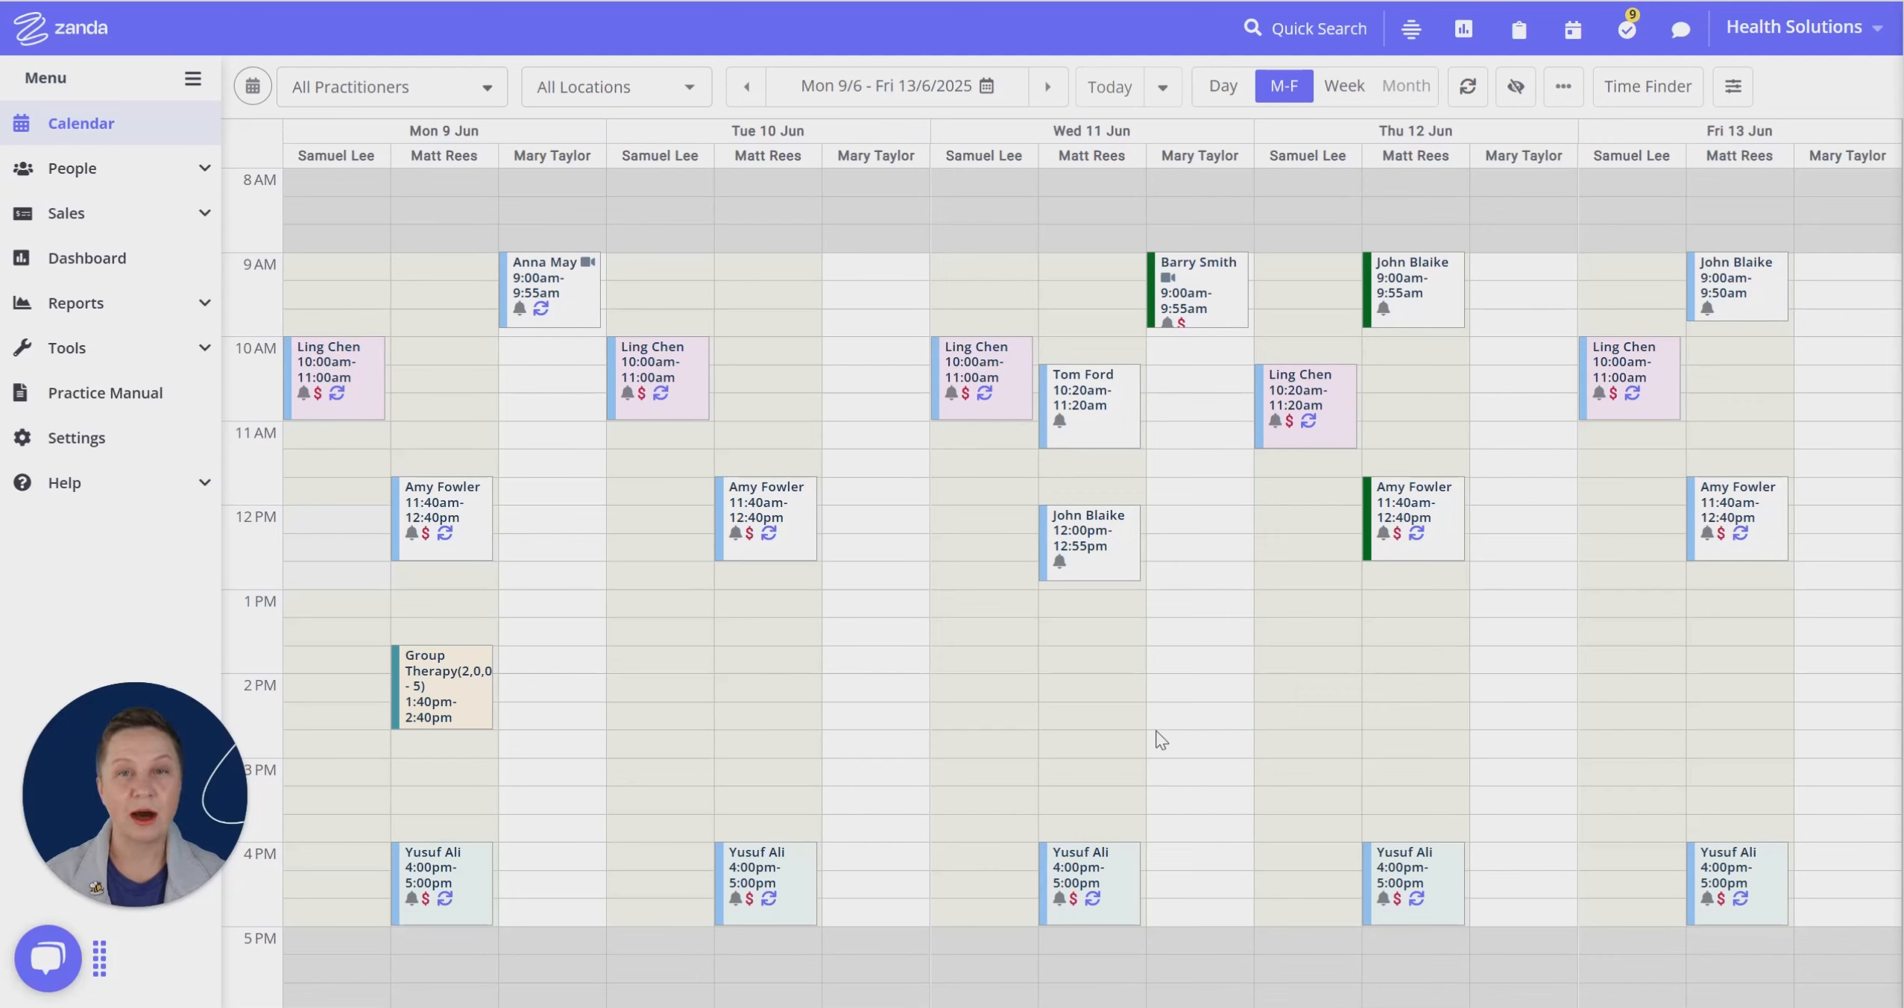
# Start a new people profile with the profile type Contact and begin its first name entry.
pyautogui.click(97, 169)
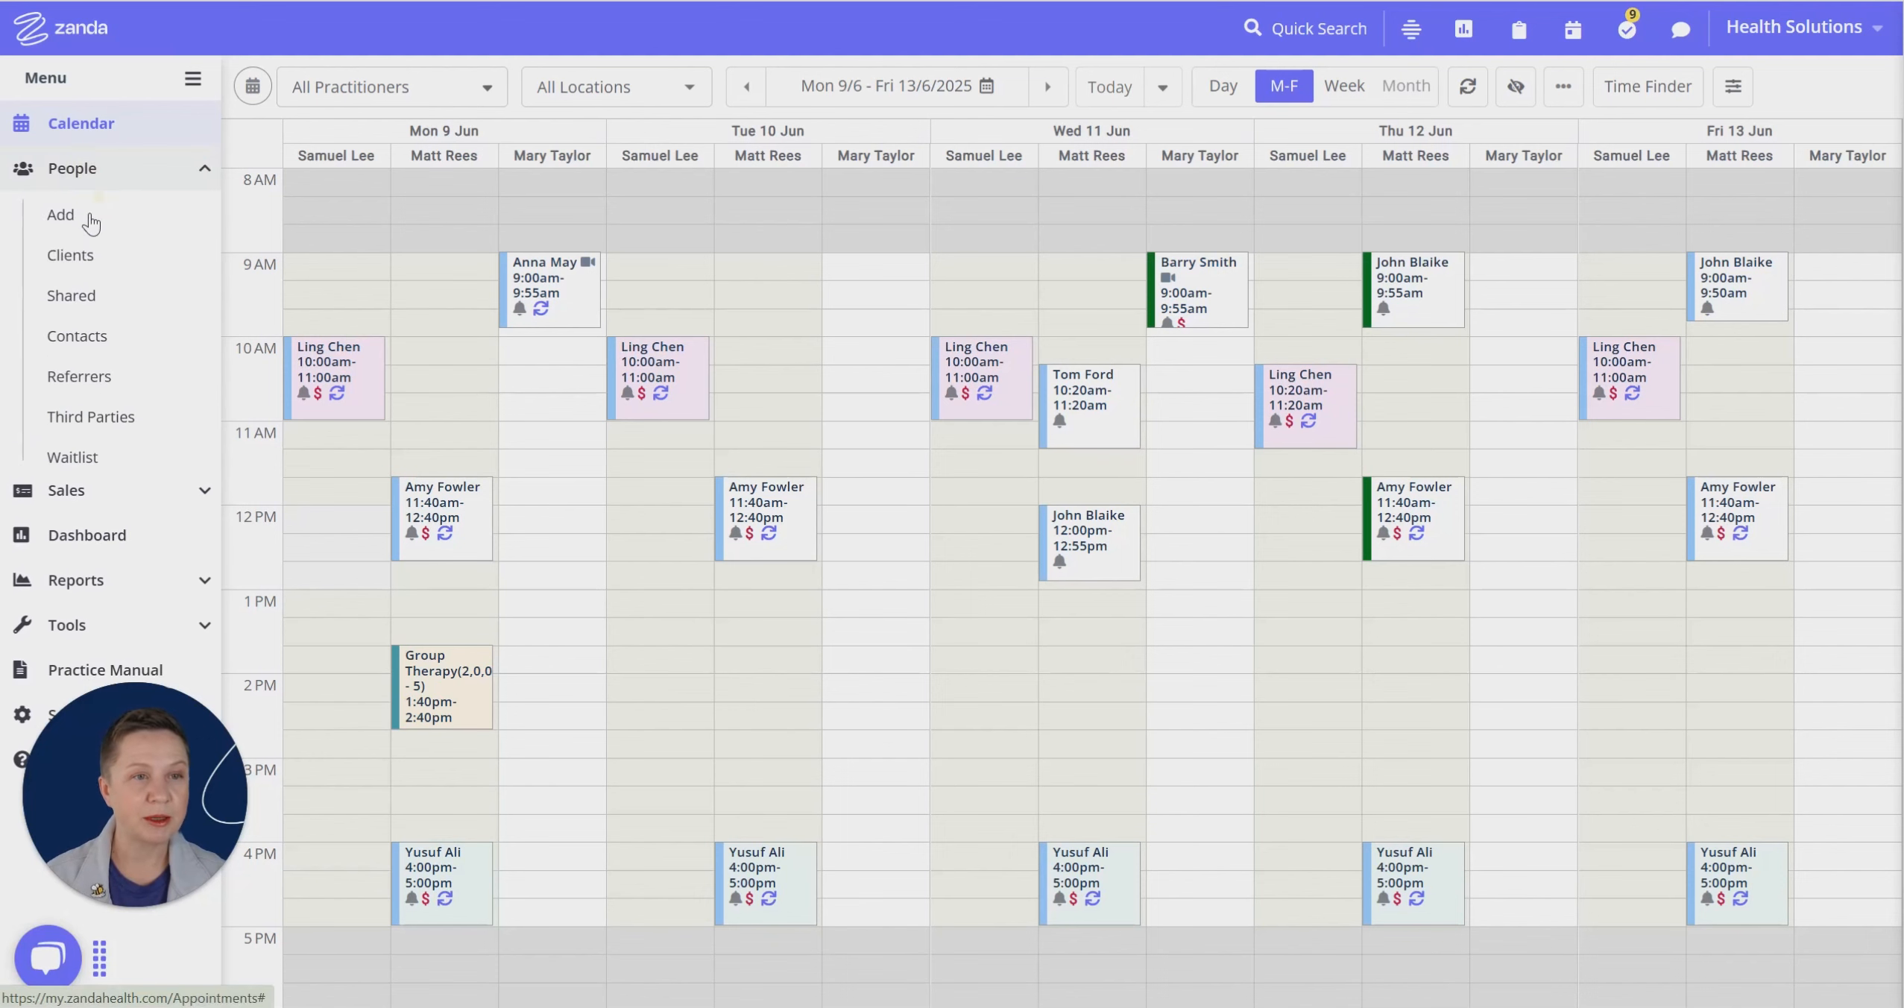
pyautogui.click(79, 222)
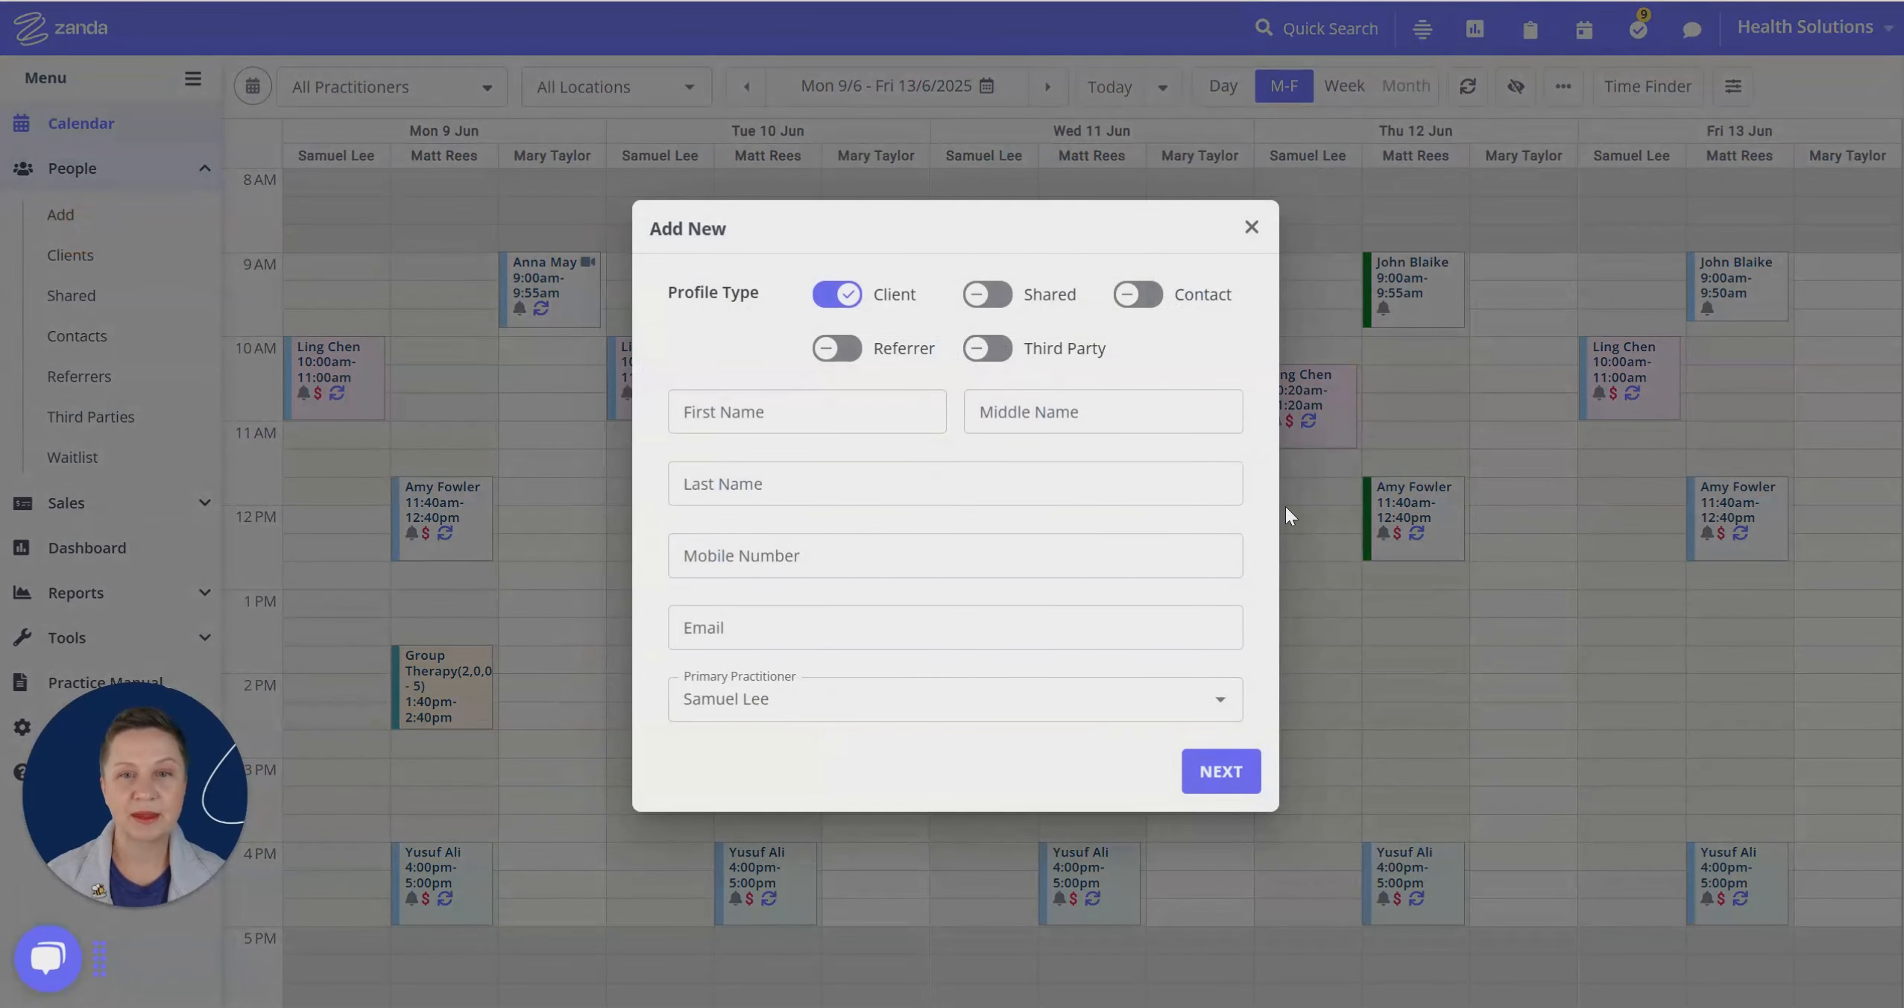
pyautogui.click(1152, 298)
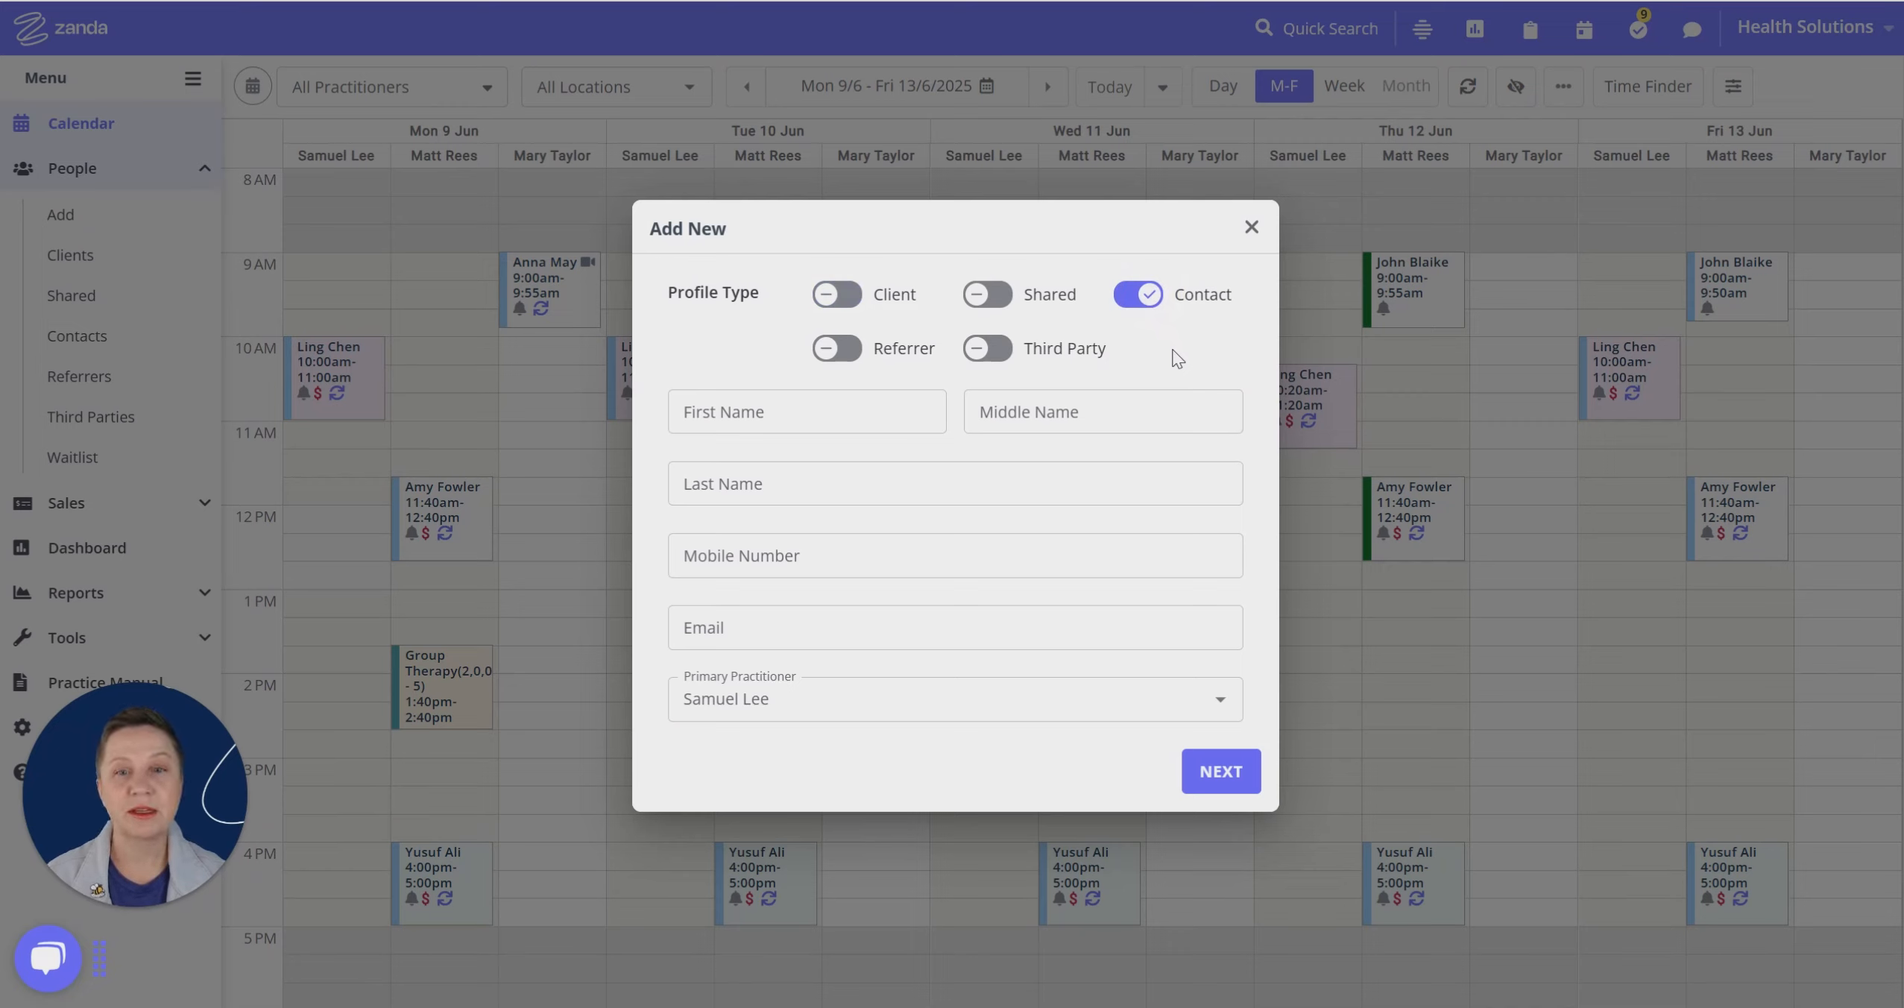
pyautogui.click(868, 407)
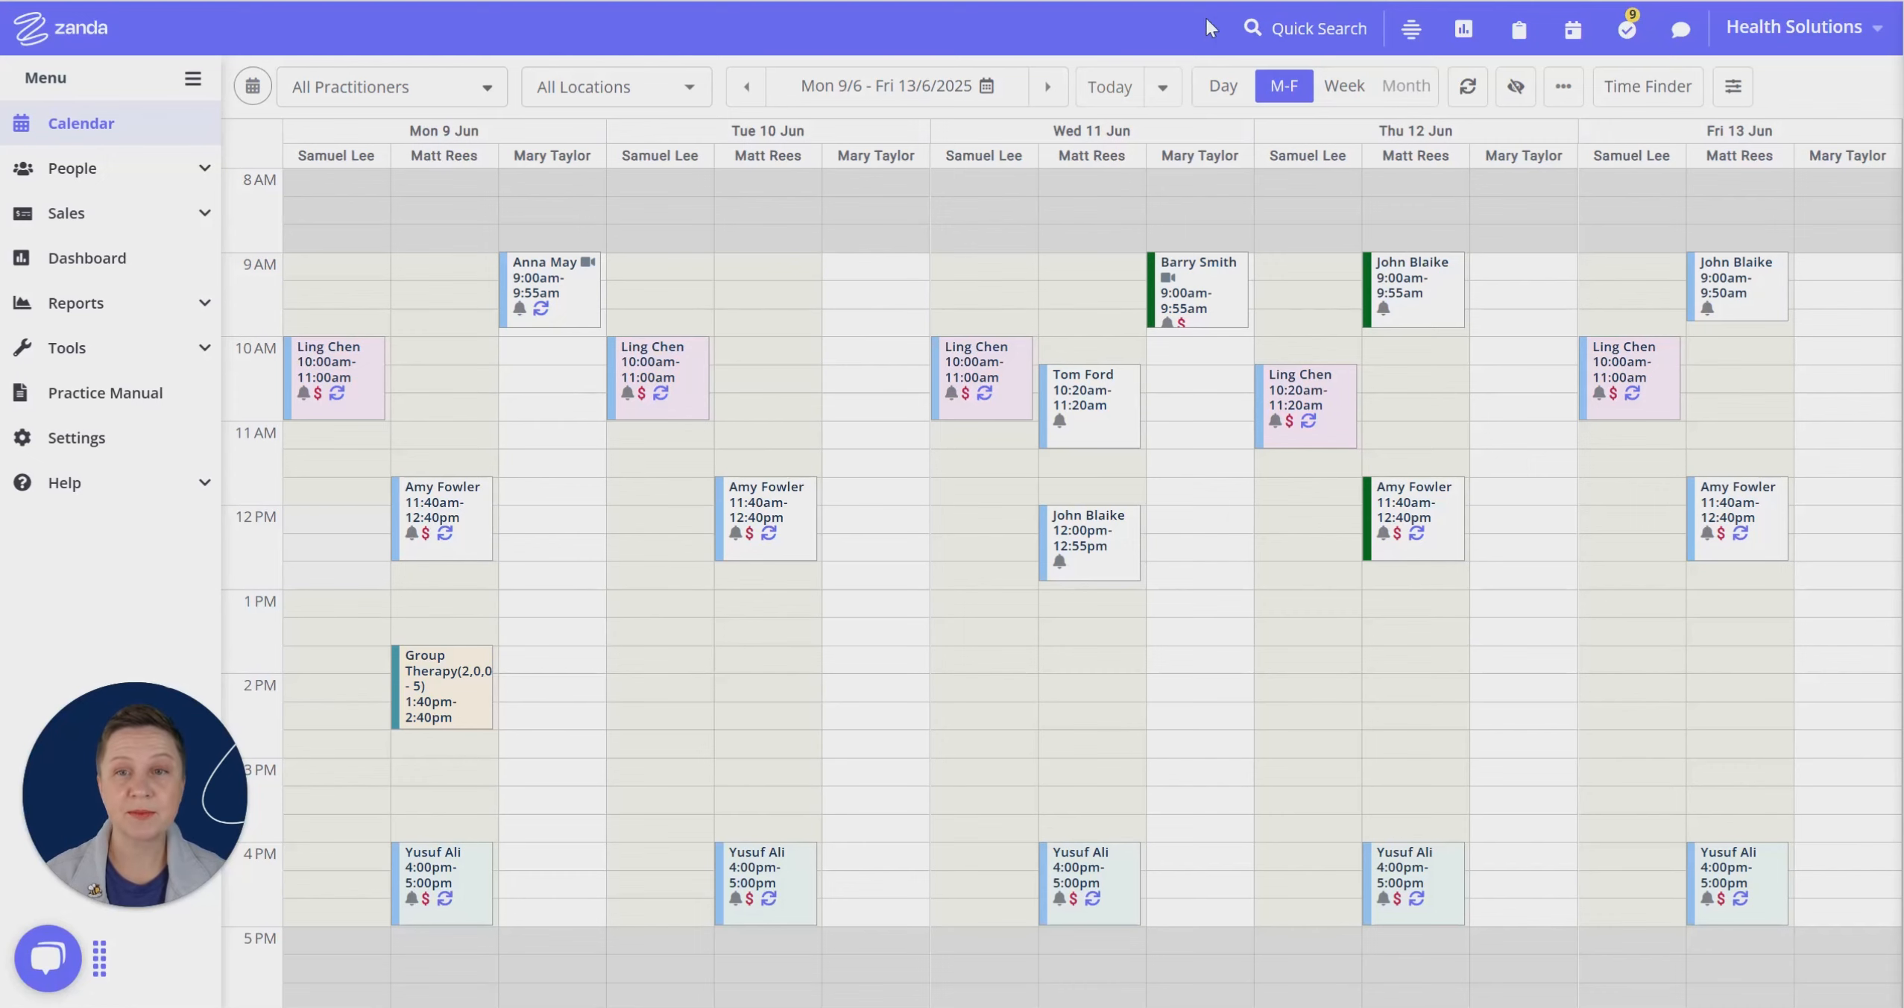
# Find the second recently viewed client through Quick Search and open the contacts of that client's profile.
pyautogui.click(1285, 28)
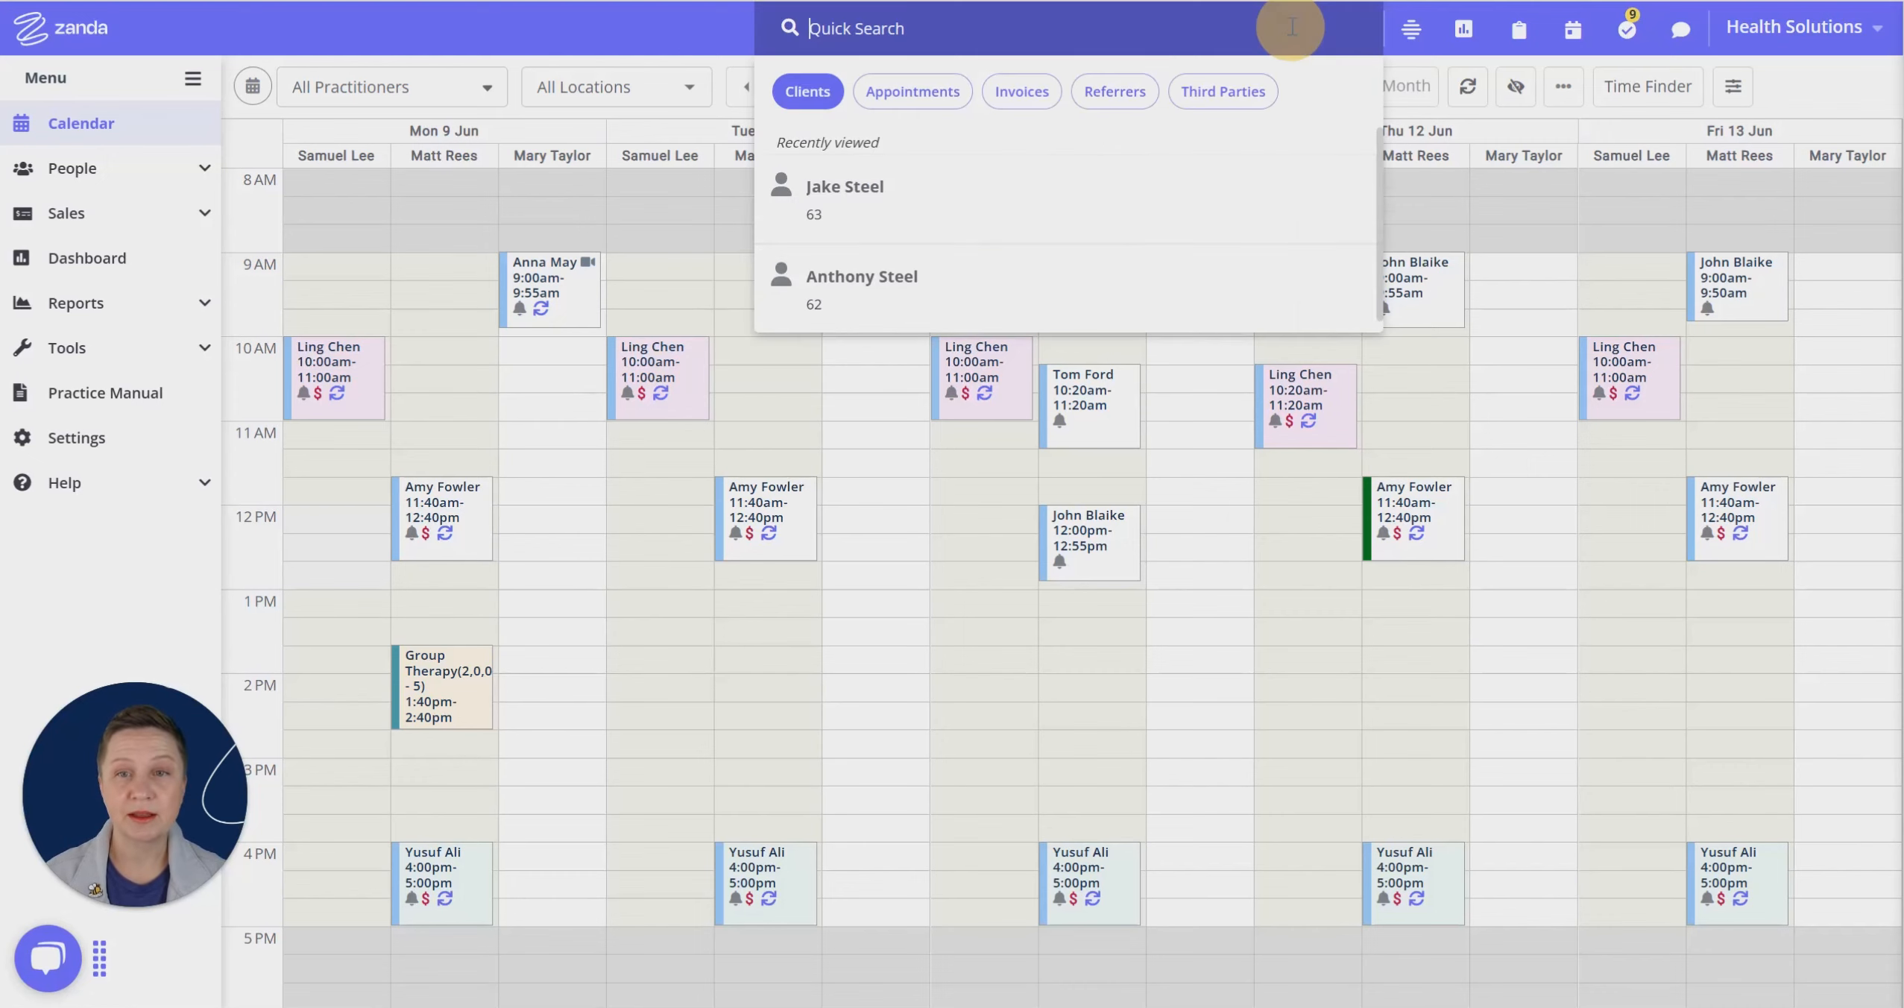
pyautogui.click(891, 283)
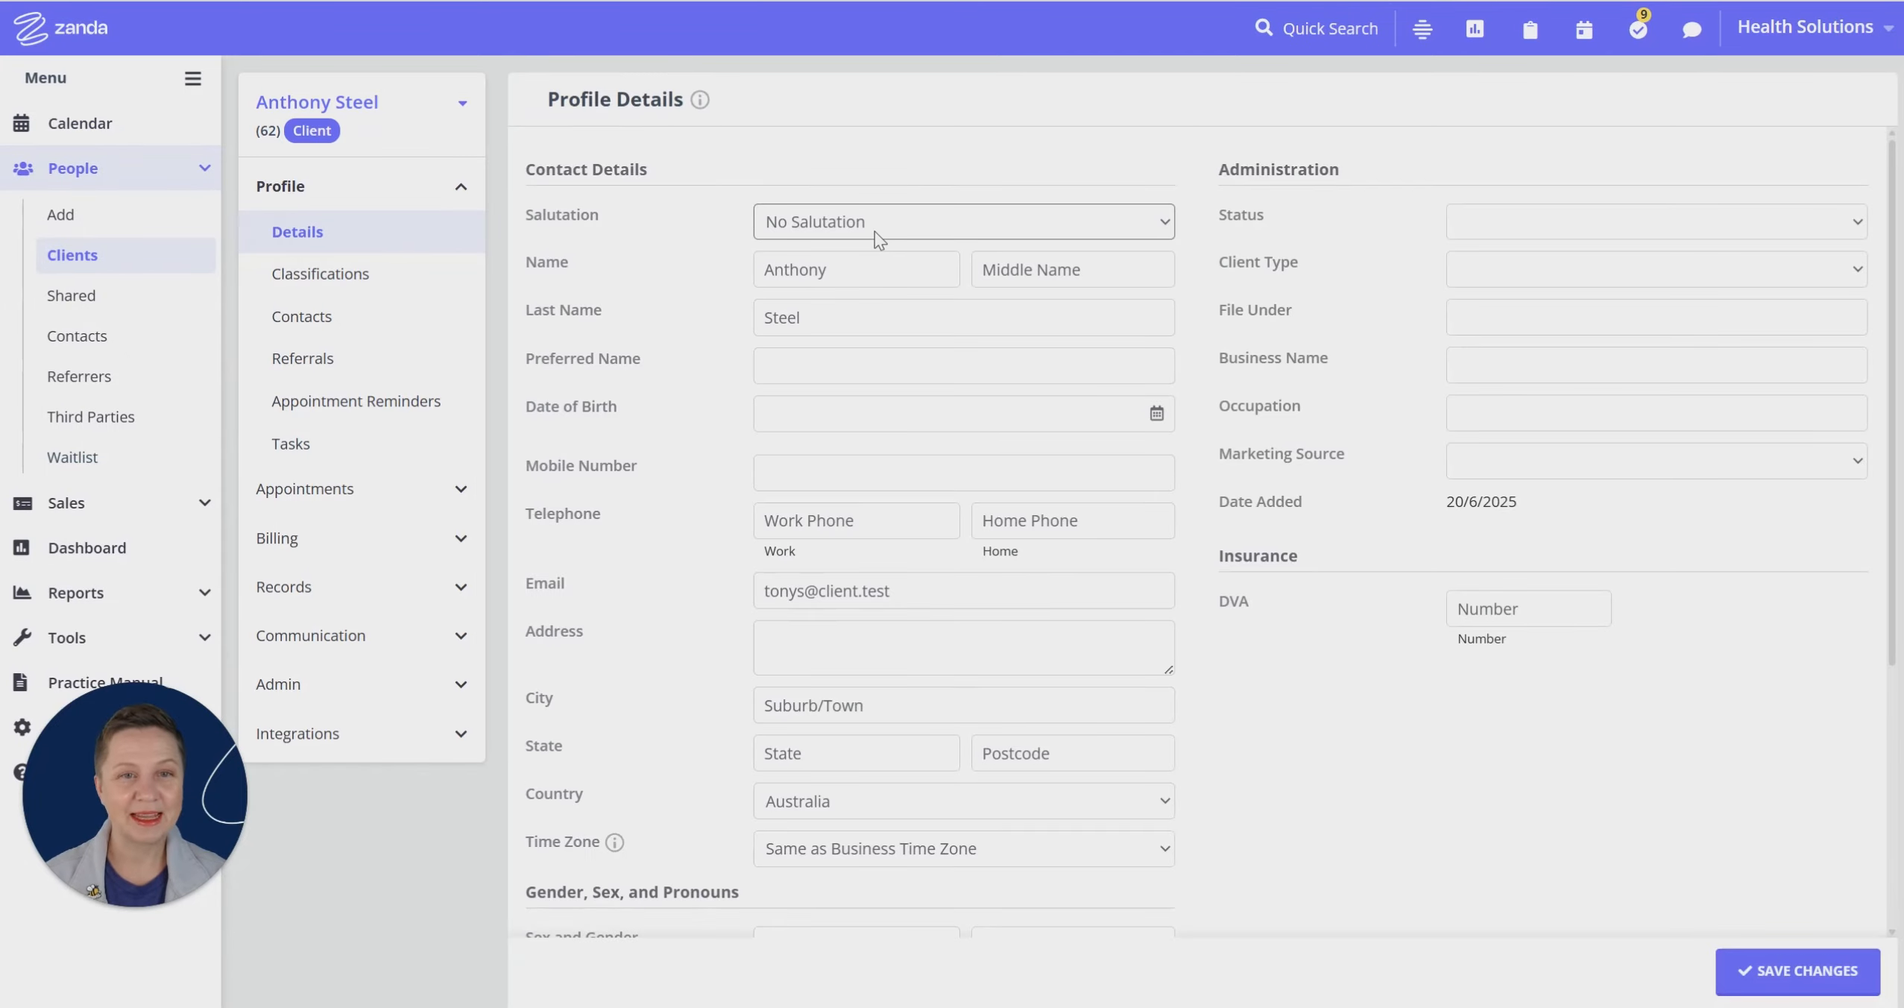
pyautogui.click(312, 319)
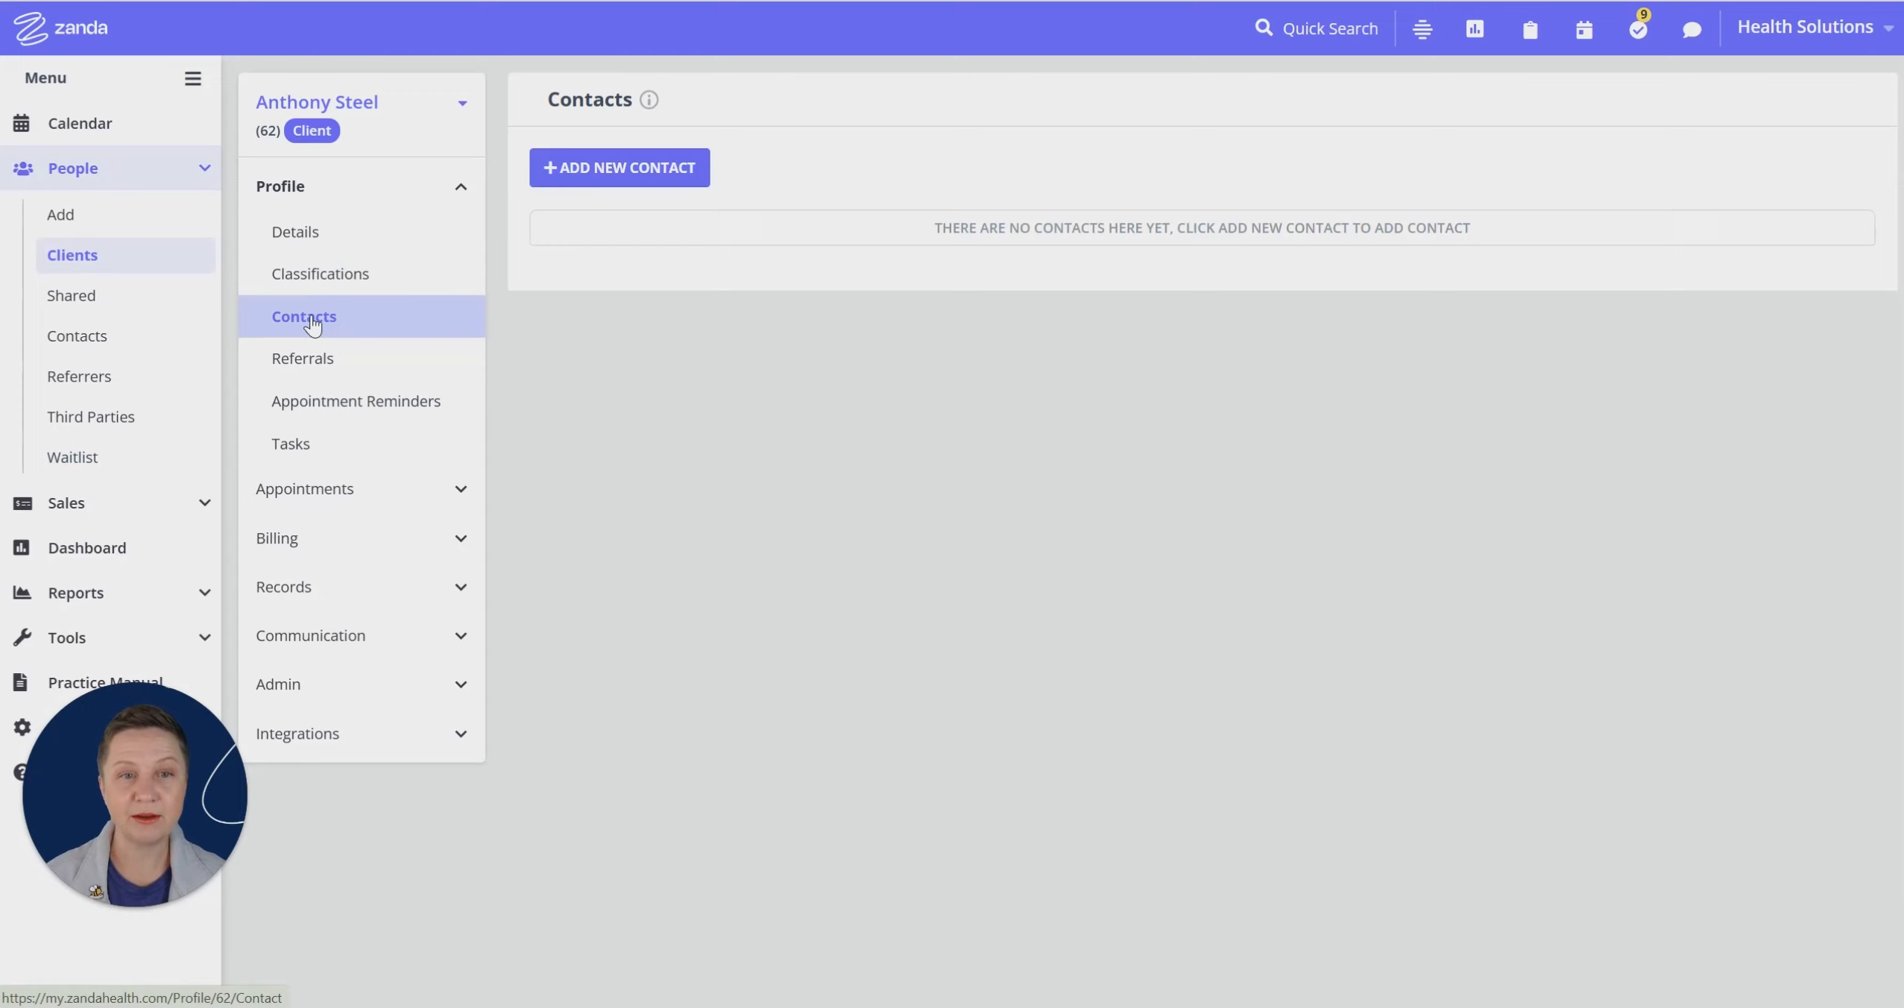
# Add a new contact to the client from the existing profile of the person responsible for paying, and save it.
pyautogui.click(633, 179)
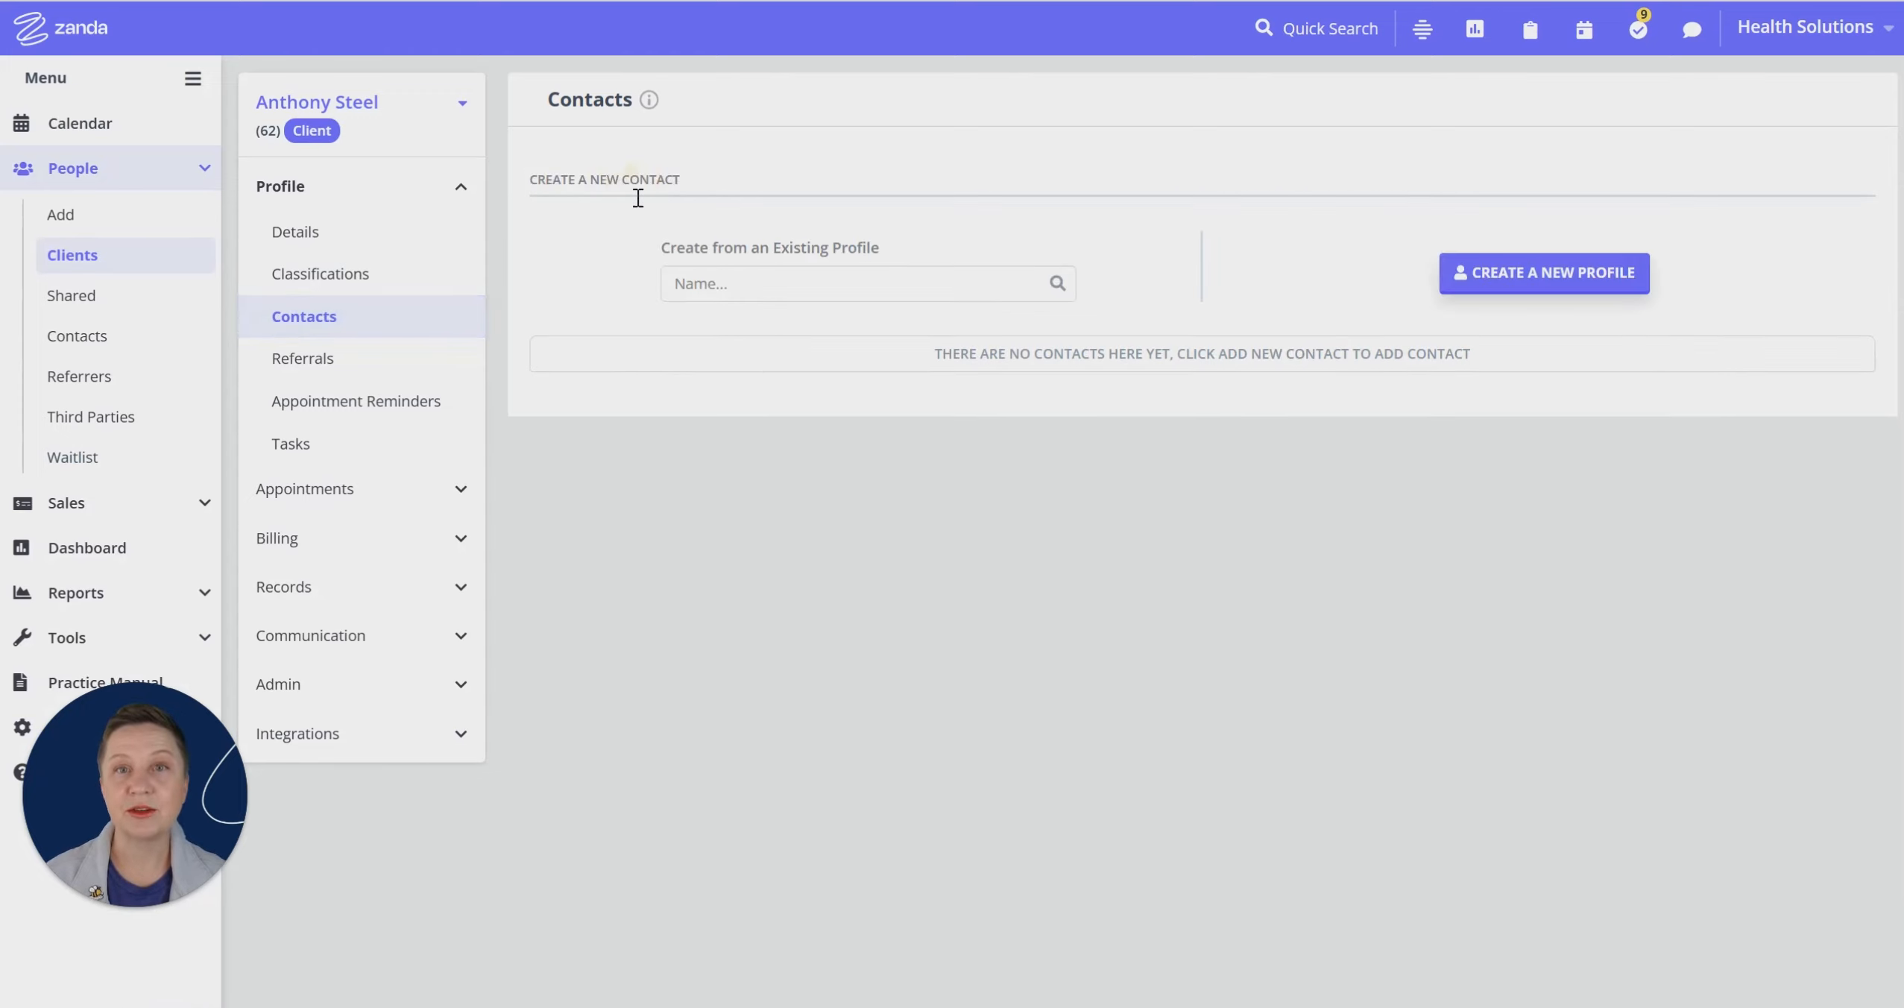
pyautogui.click(842, 287)
pyautogui.click(720, 419)
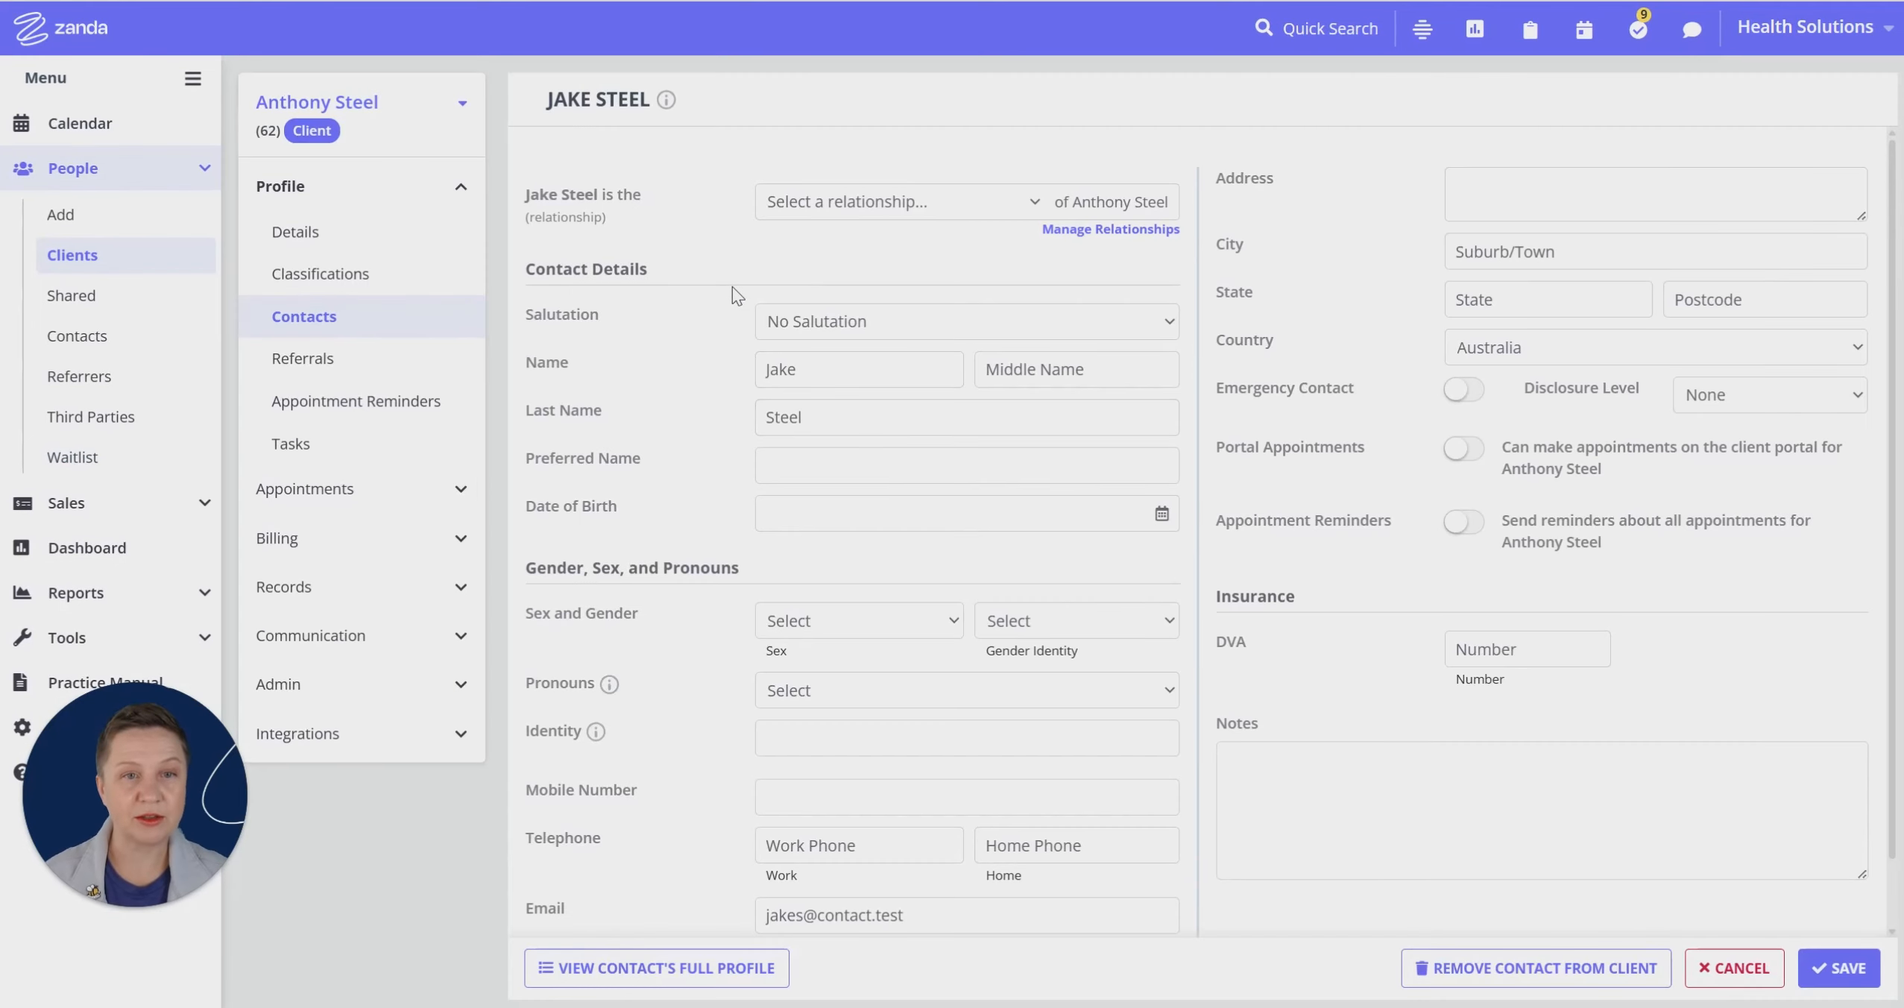
pyautogui.scroll(-1, 974, 442)
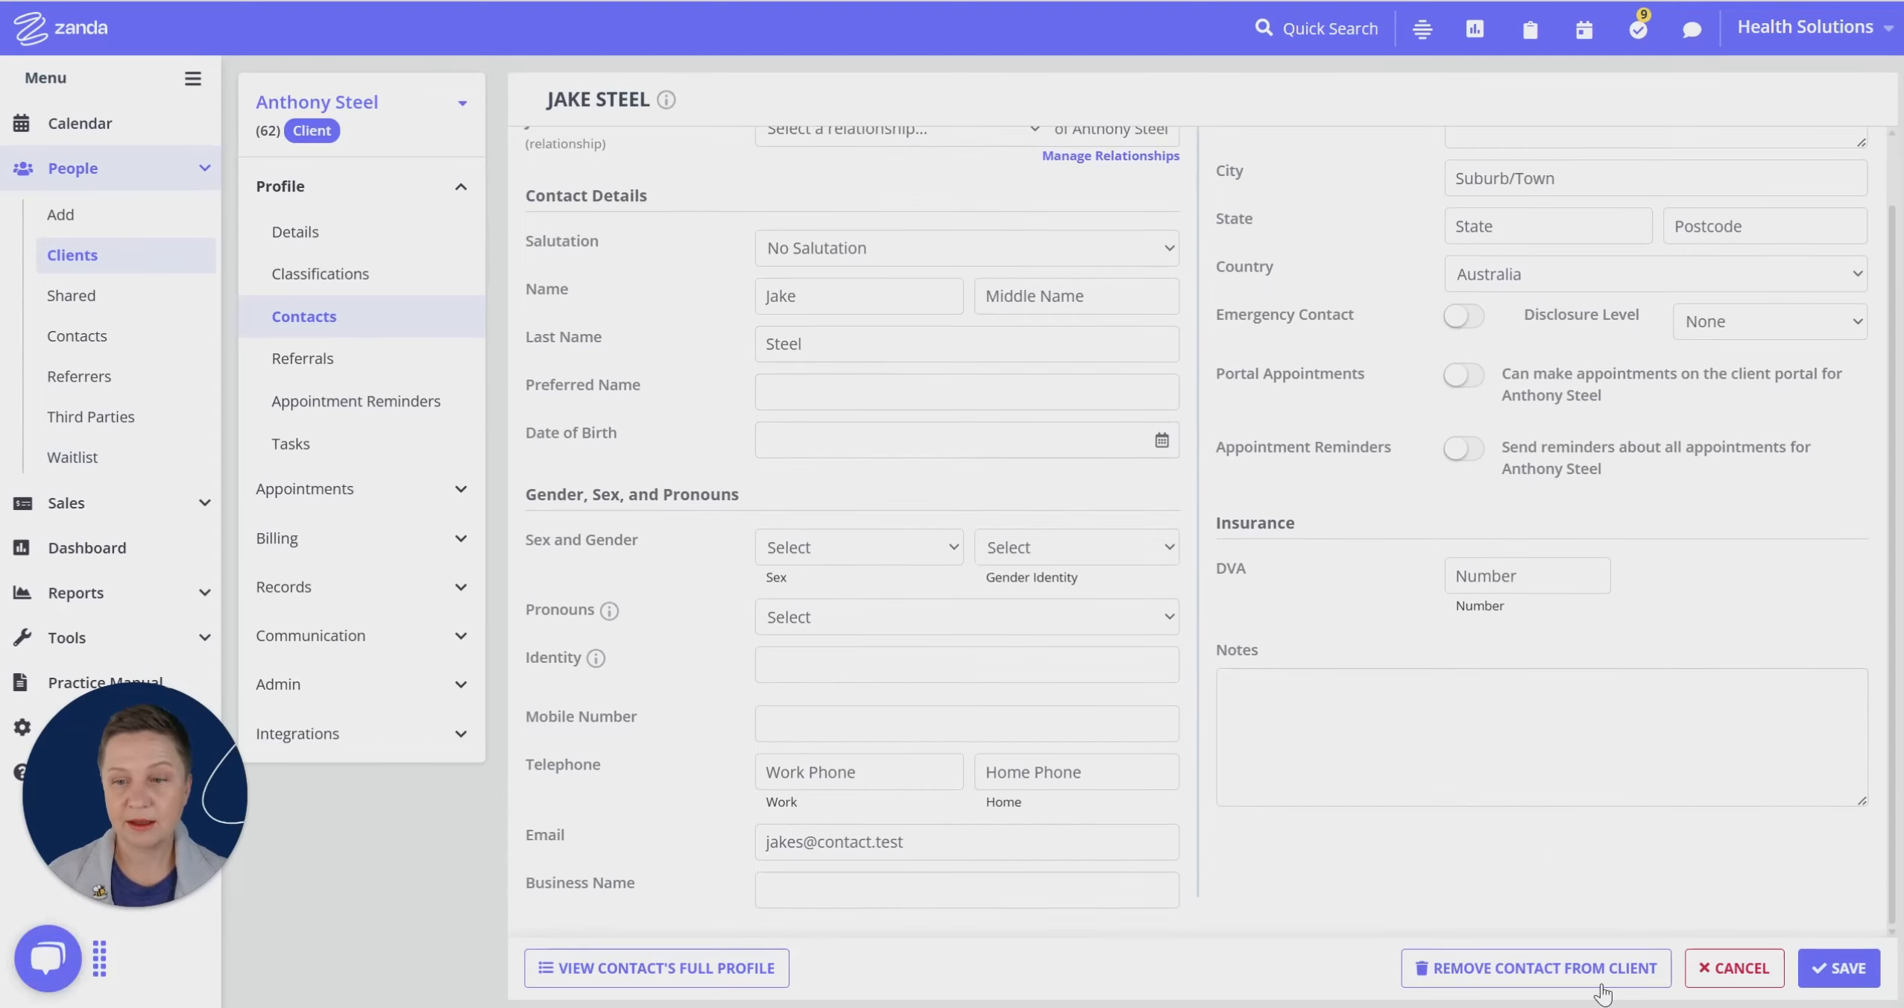
pyautogui.click(1836, 973)
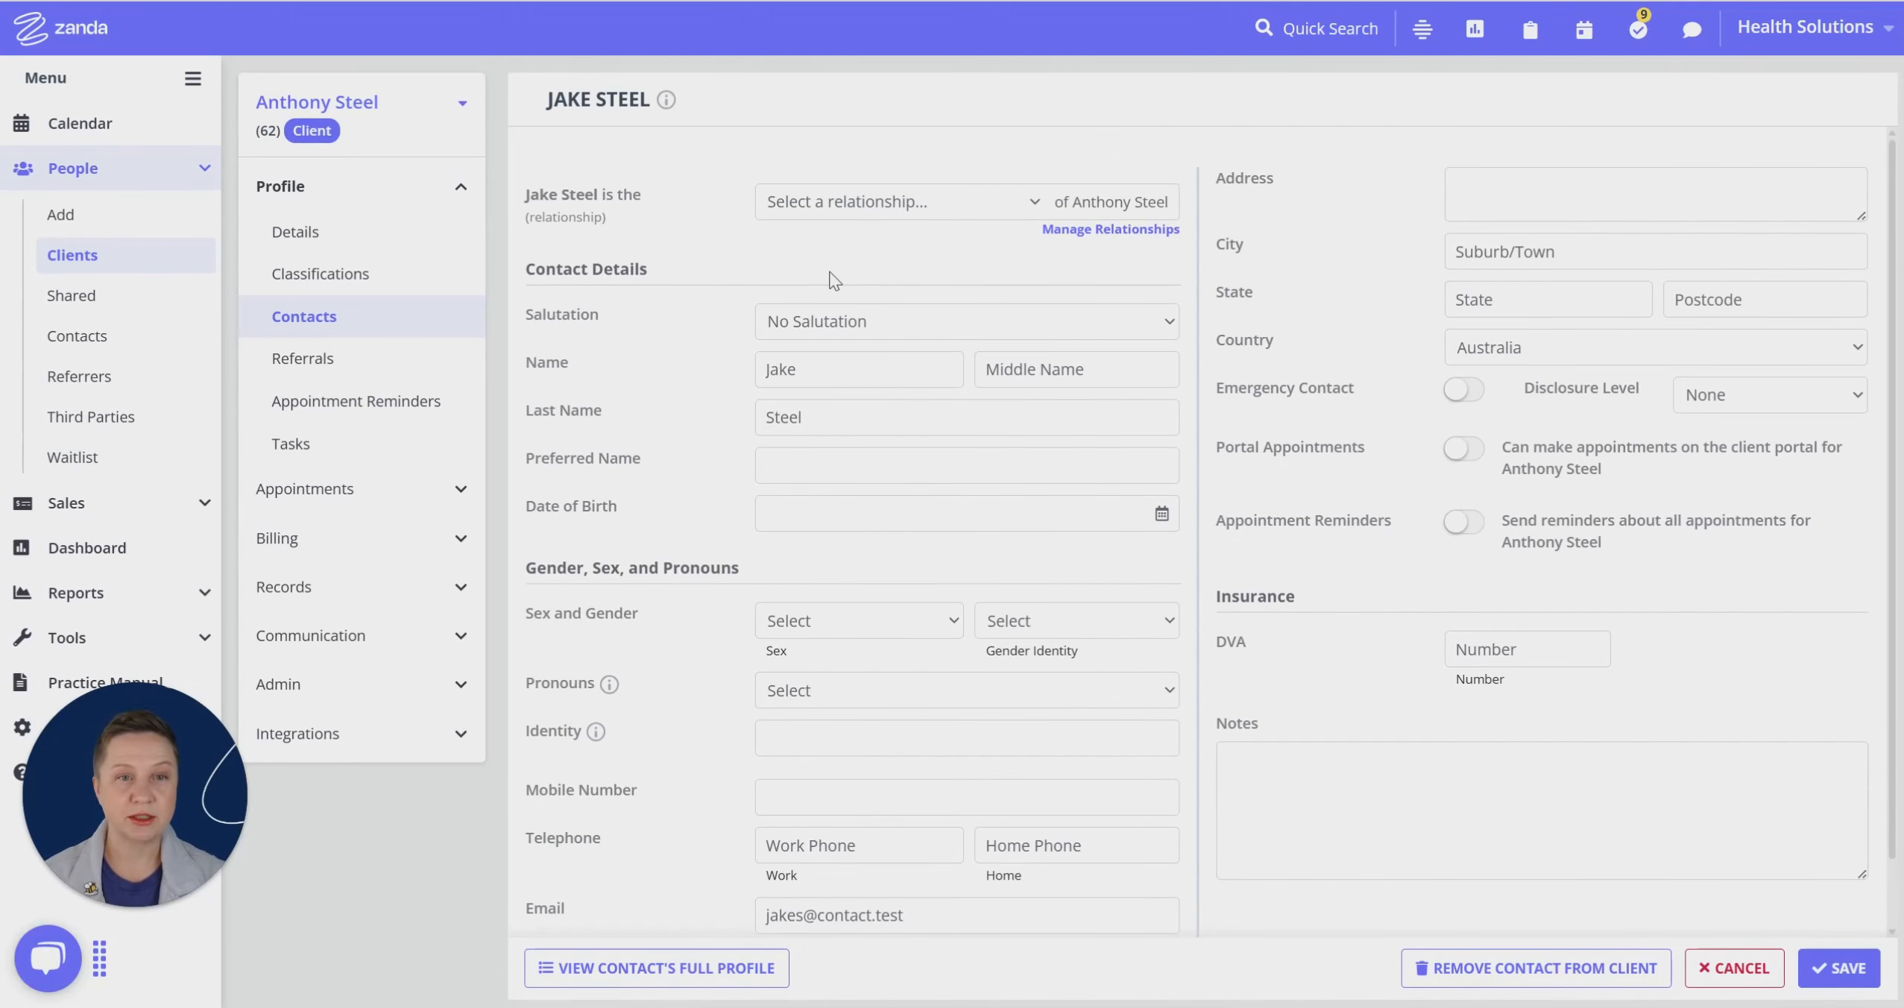
# In the client's billing setup, set Bill To to the linked contact and save the changes.
pyautogui.click(400, 551)
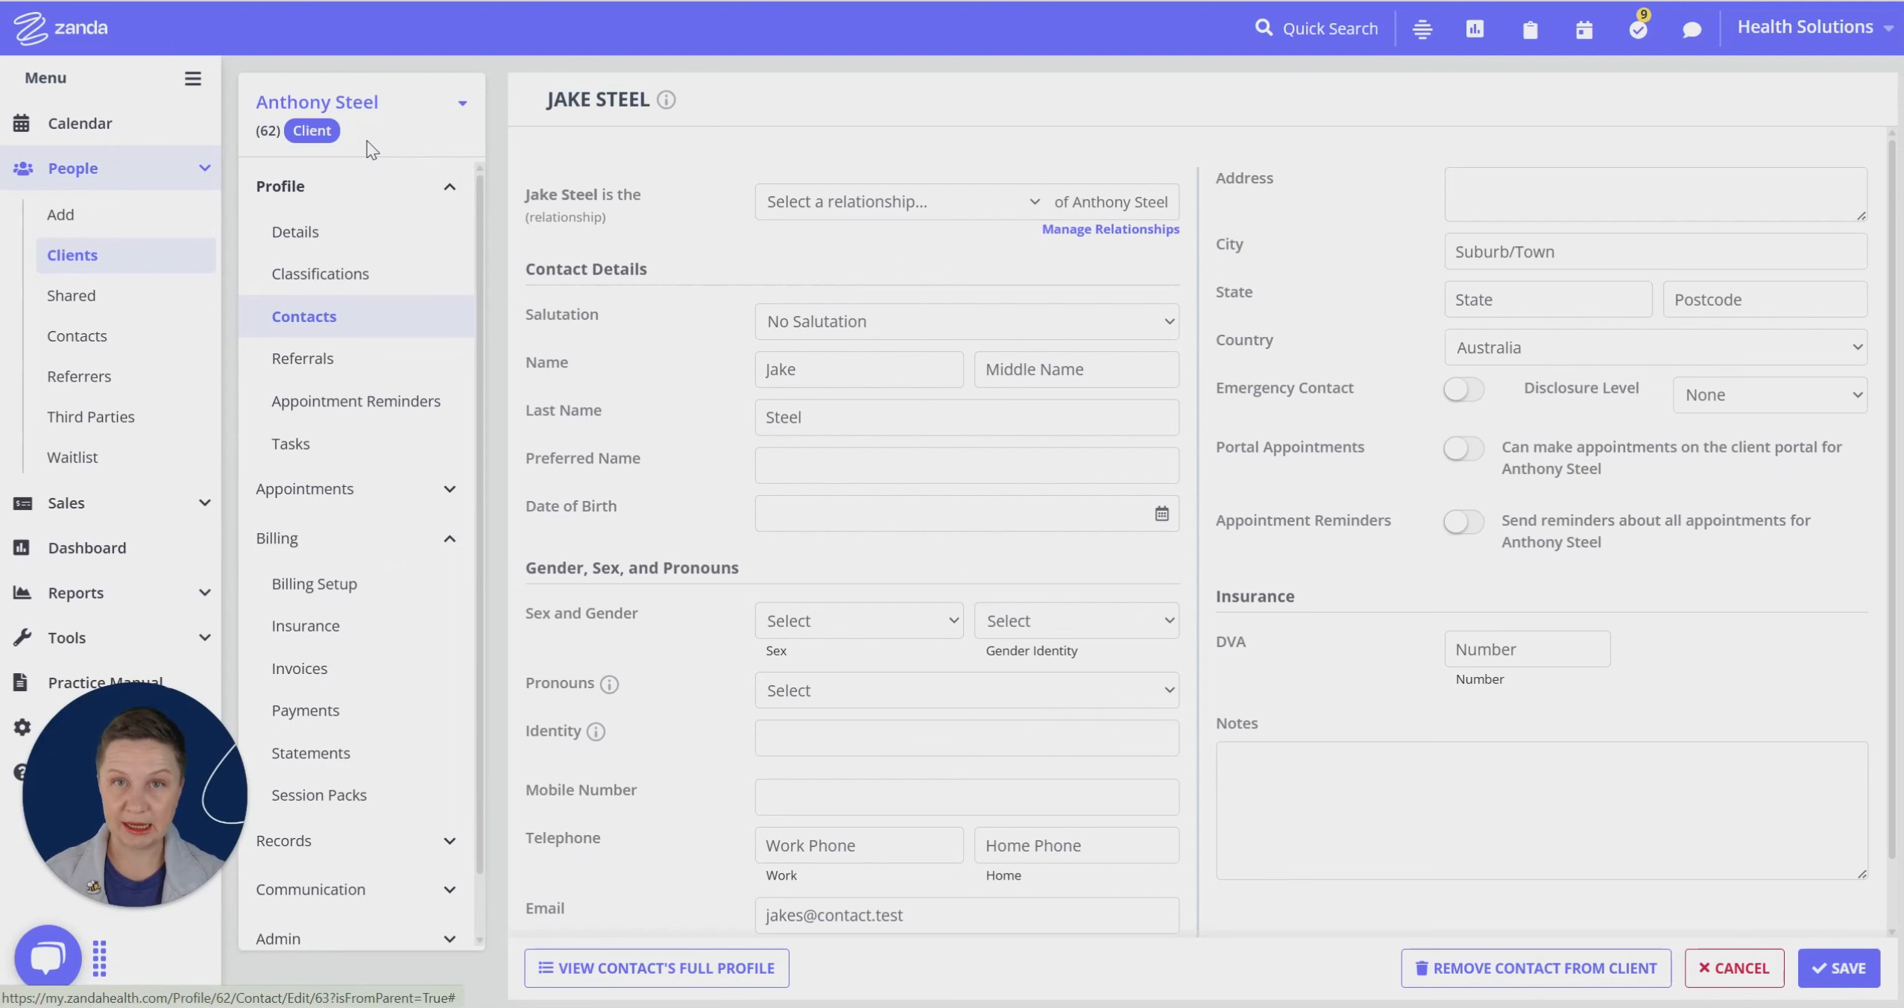
pyautogui.click(348, 584)
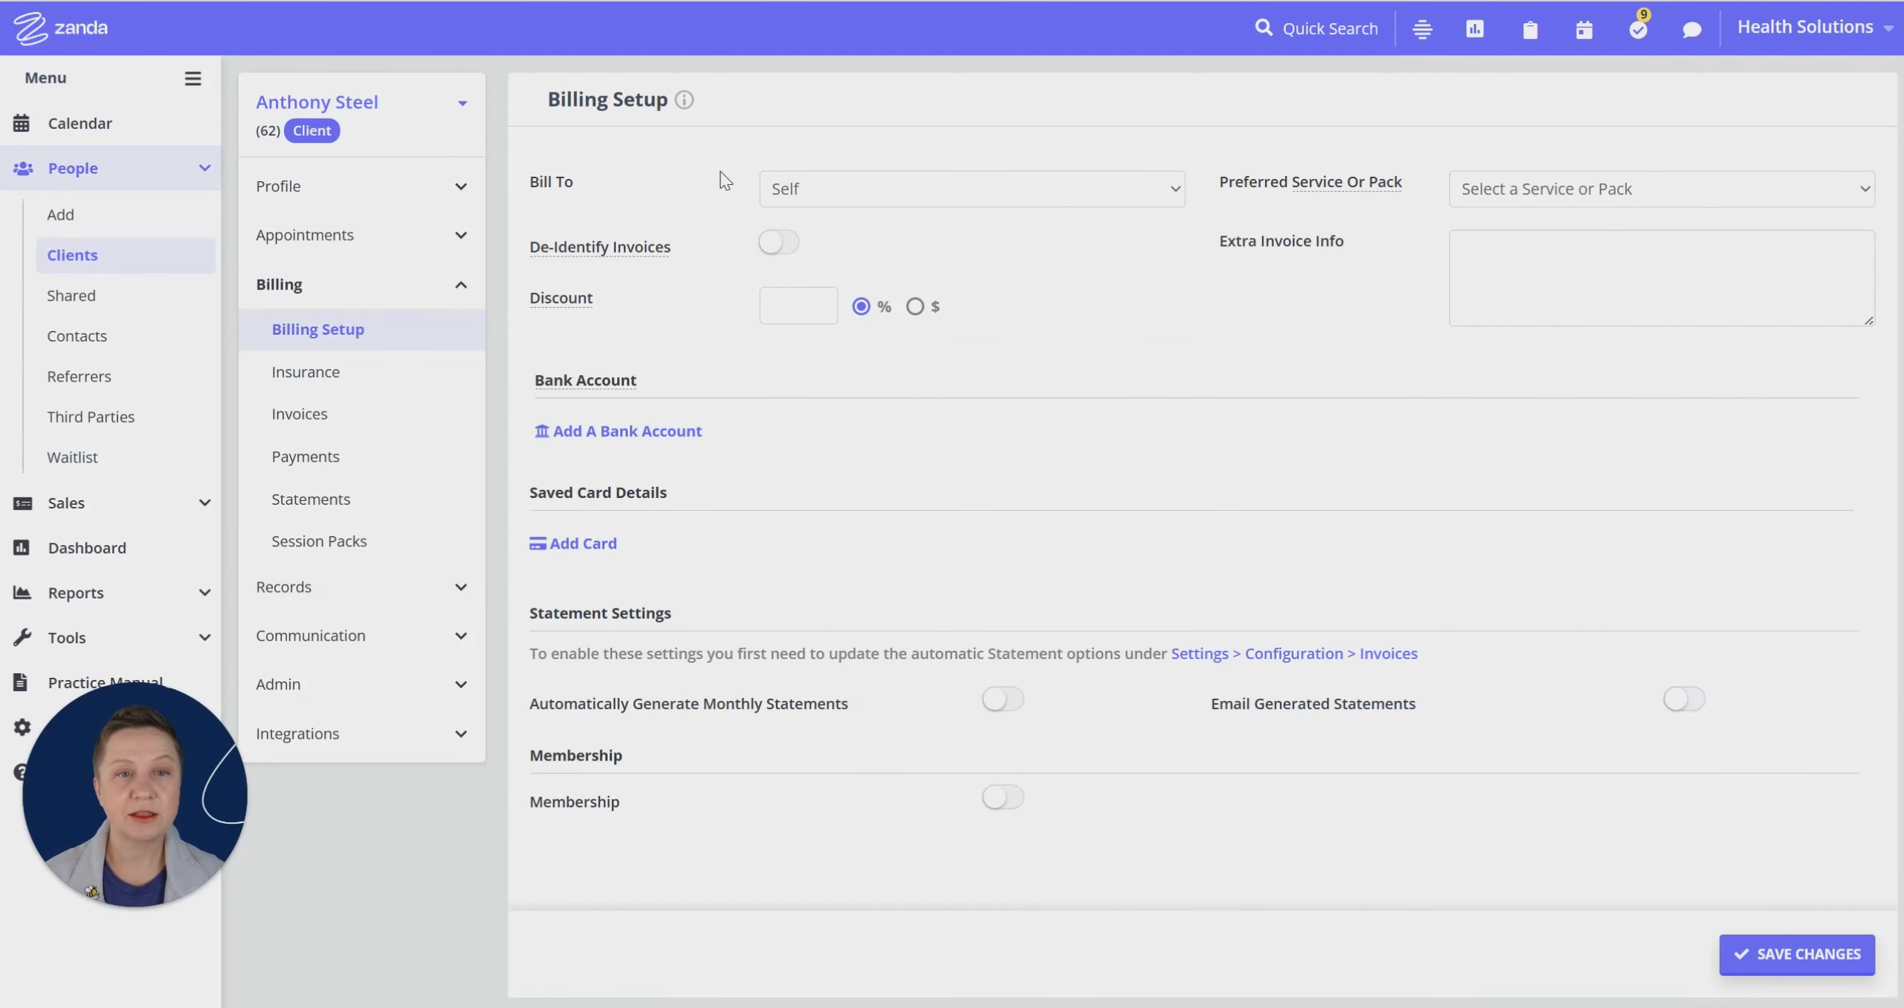
pyautogui.click(865, 192)
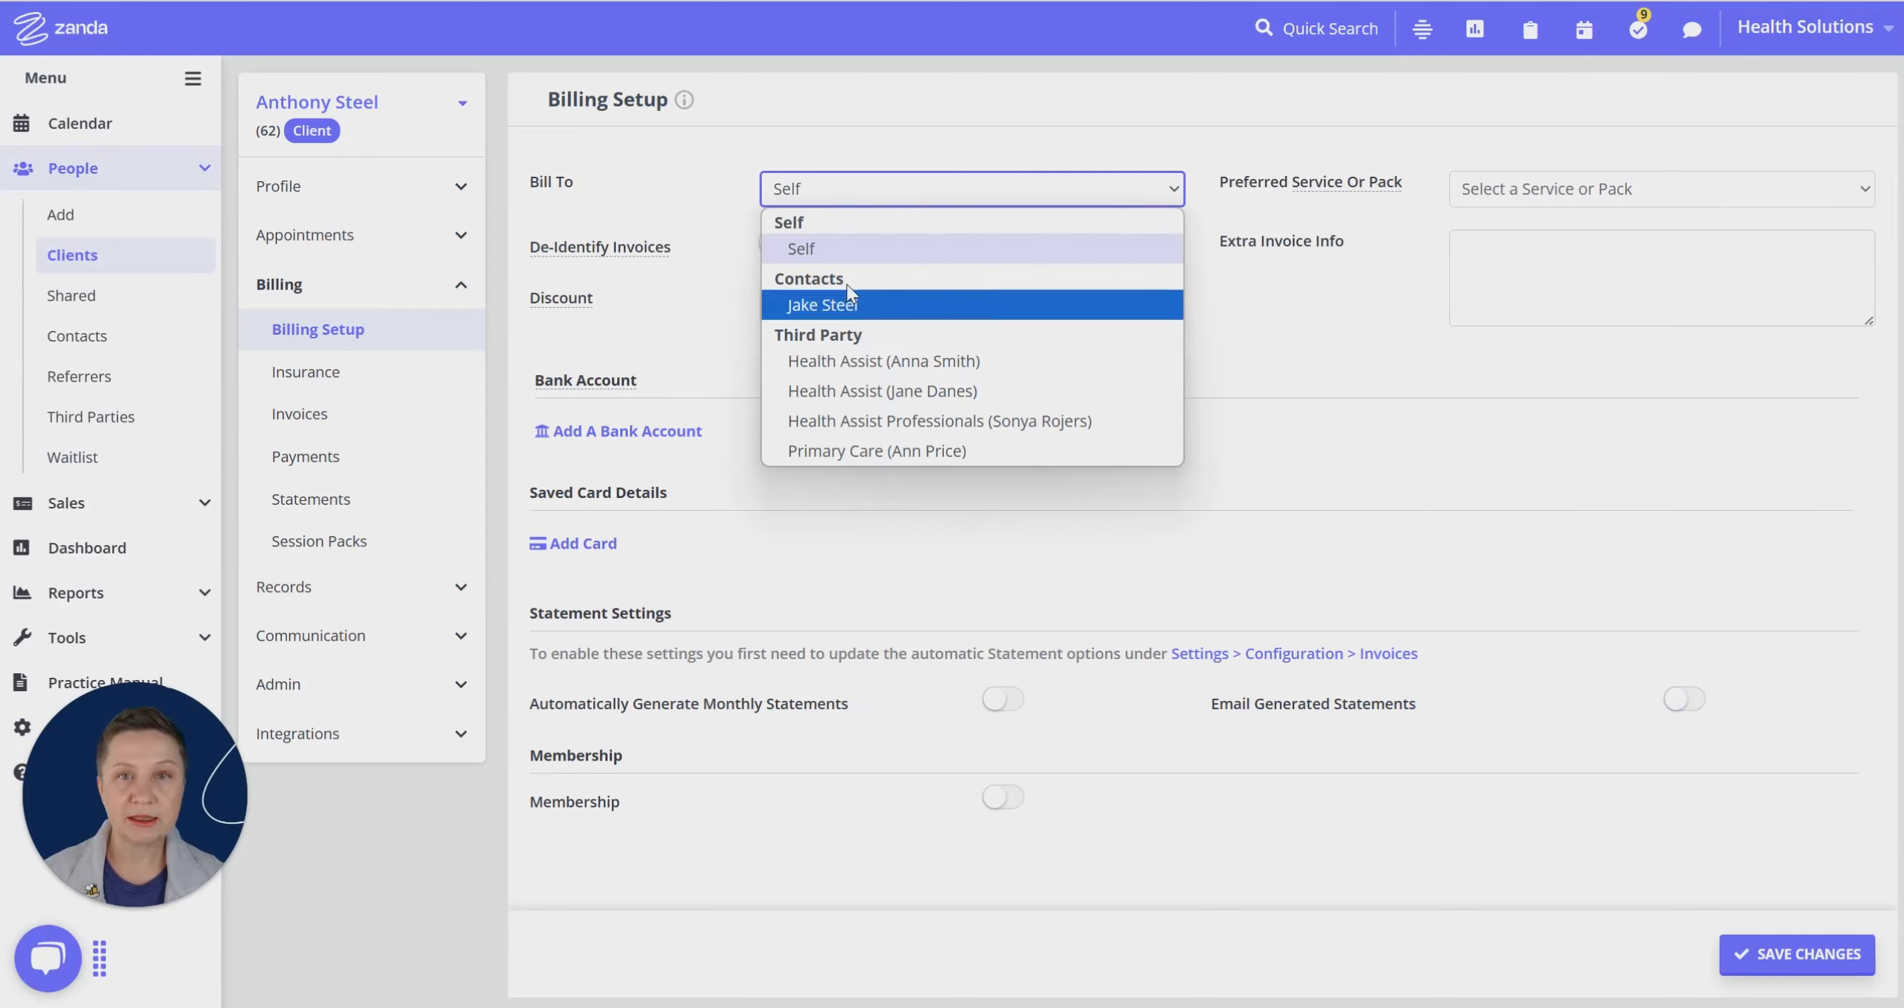
pyautogui.click(850, 304)
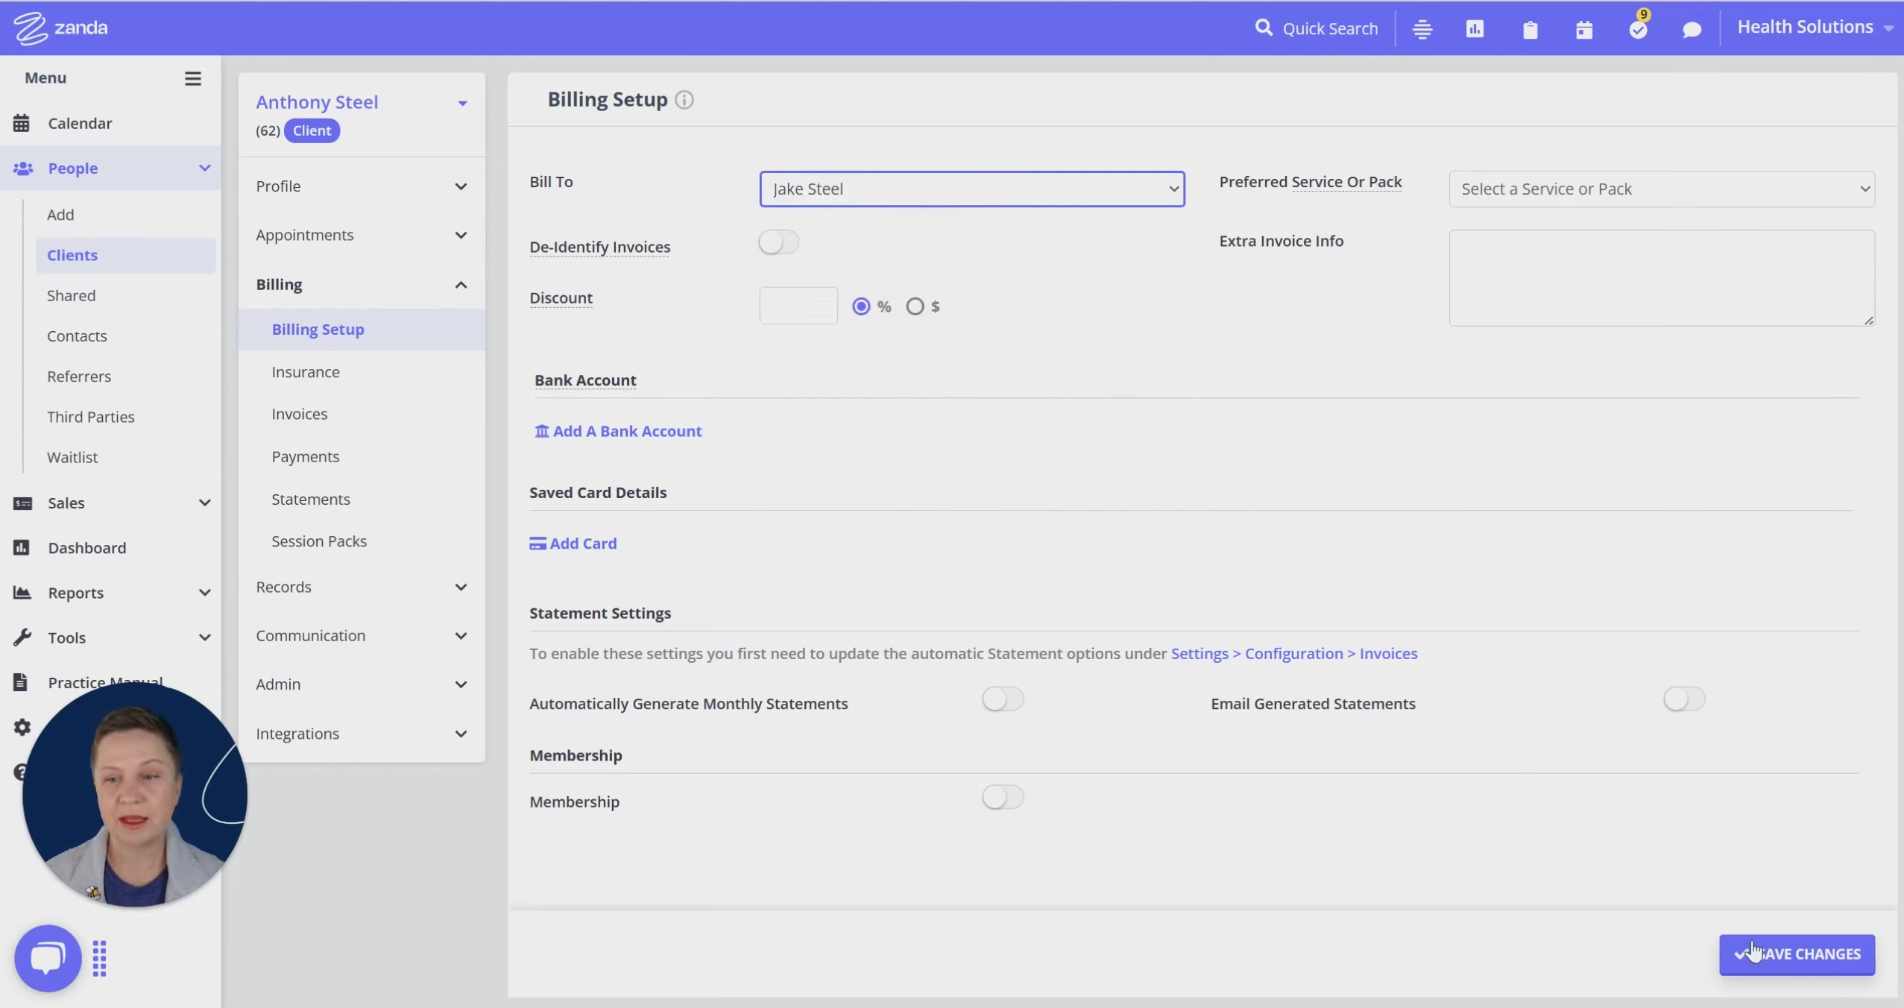
pyautogui.click(1819, 954)
# Book the client's calendar appointment on 11/06/2025 at 1:20 PM with the service Standard Consultation 2025 - SC25 and save it.
pyautogui.click(98, 134)
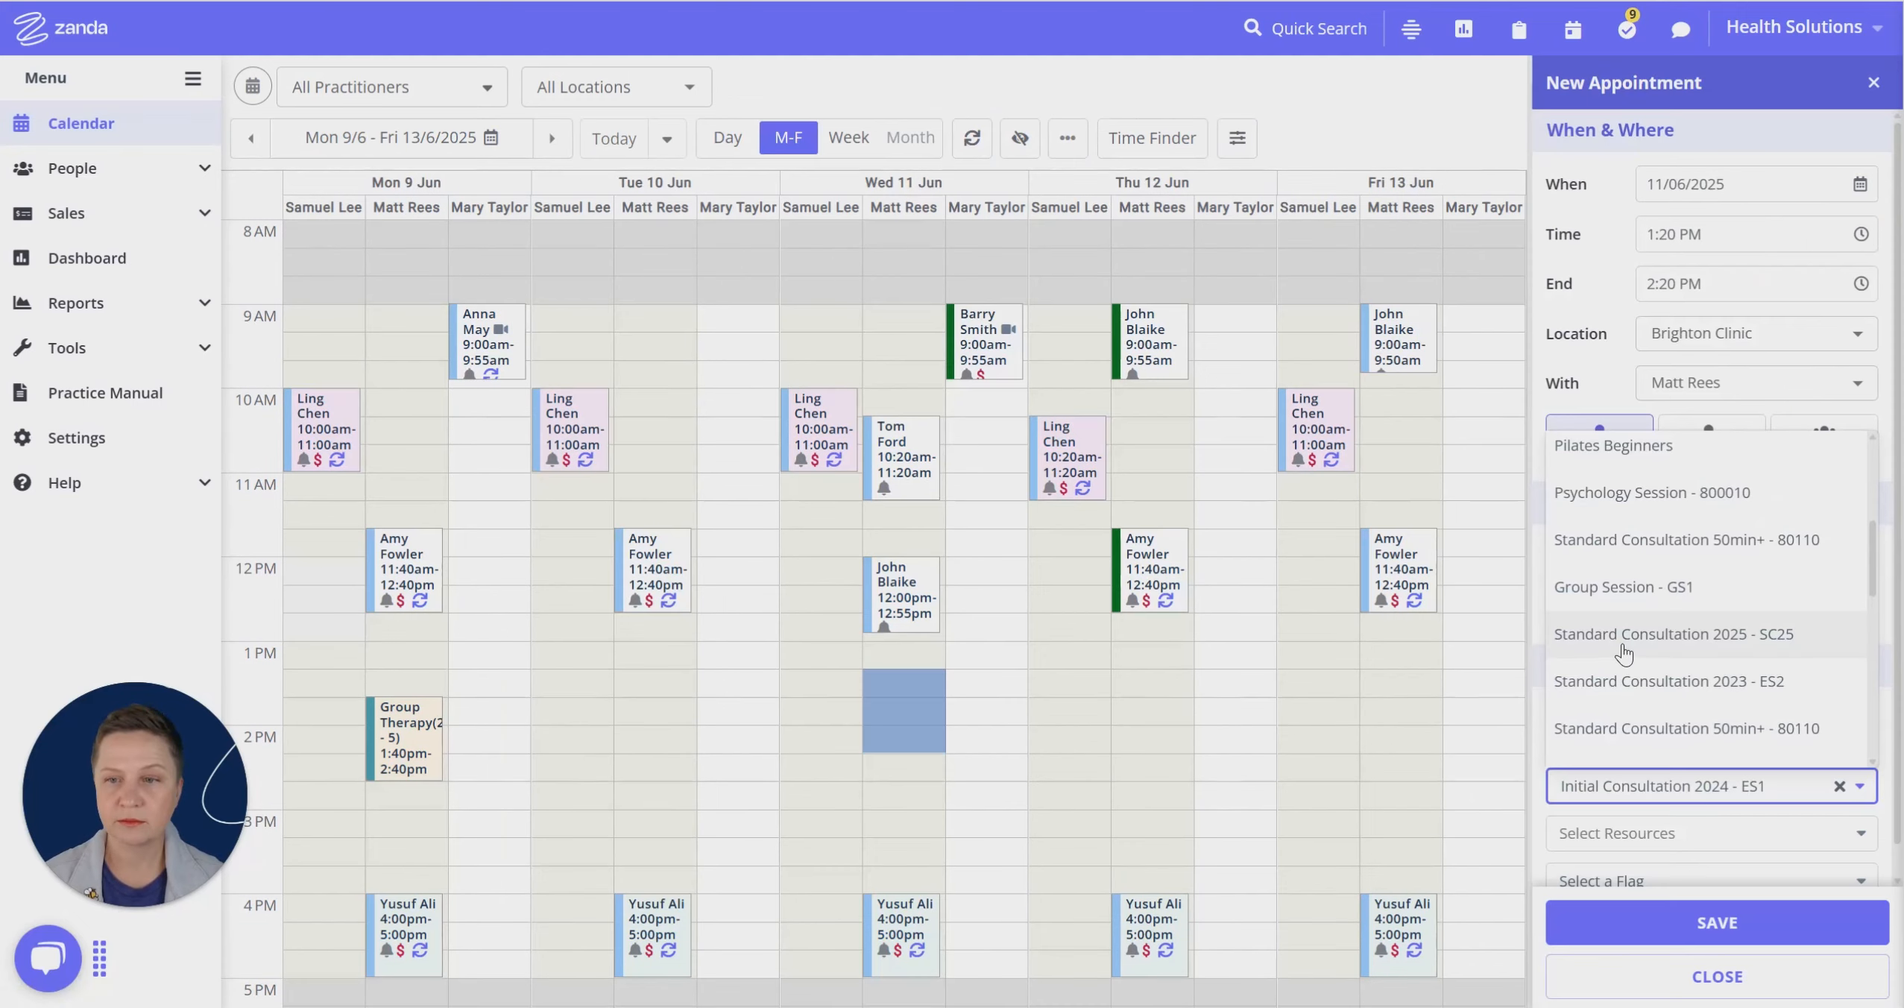
pyautogui.click(1624, 638)
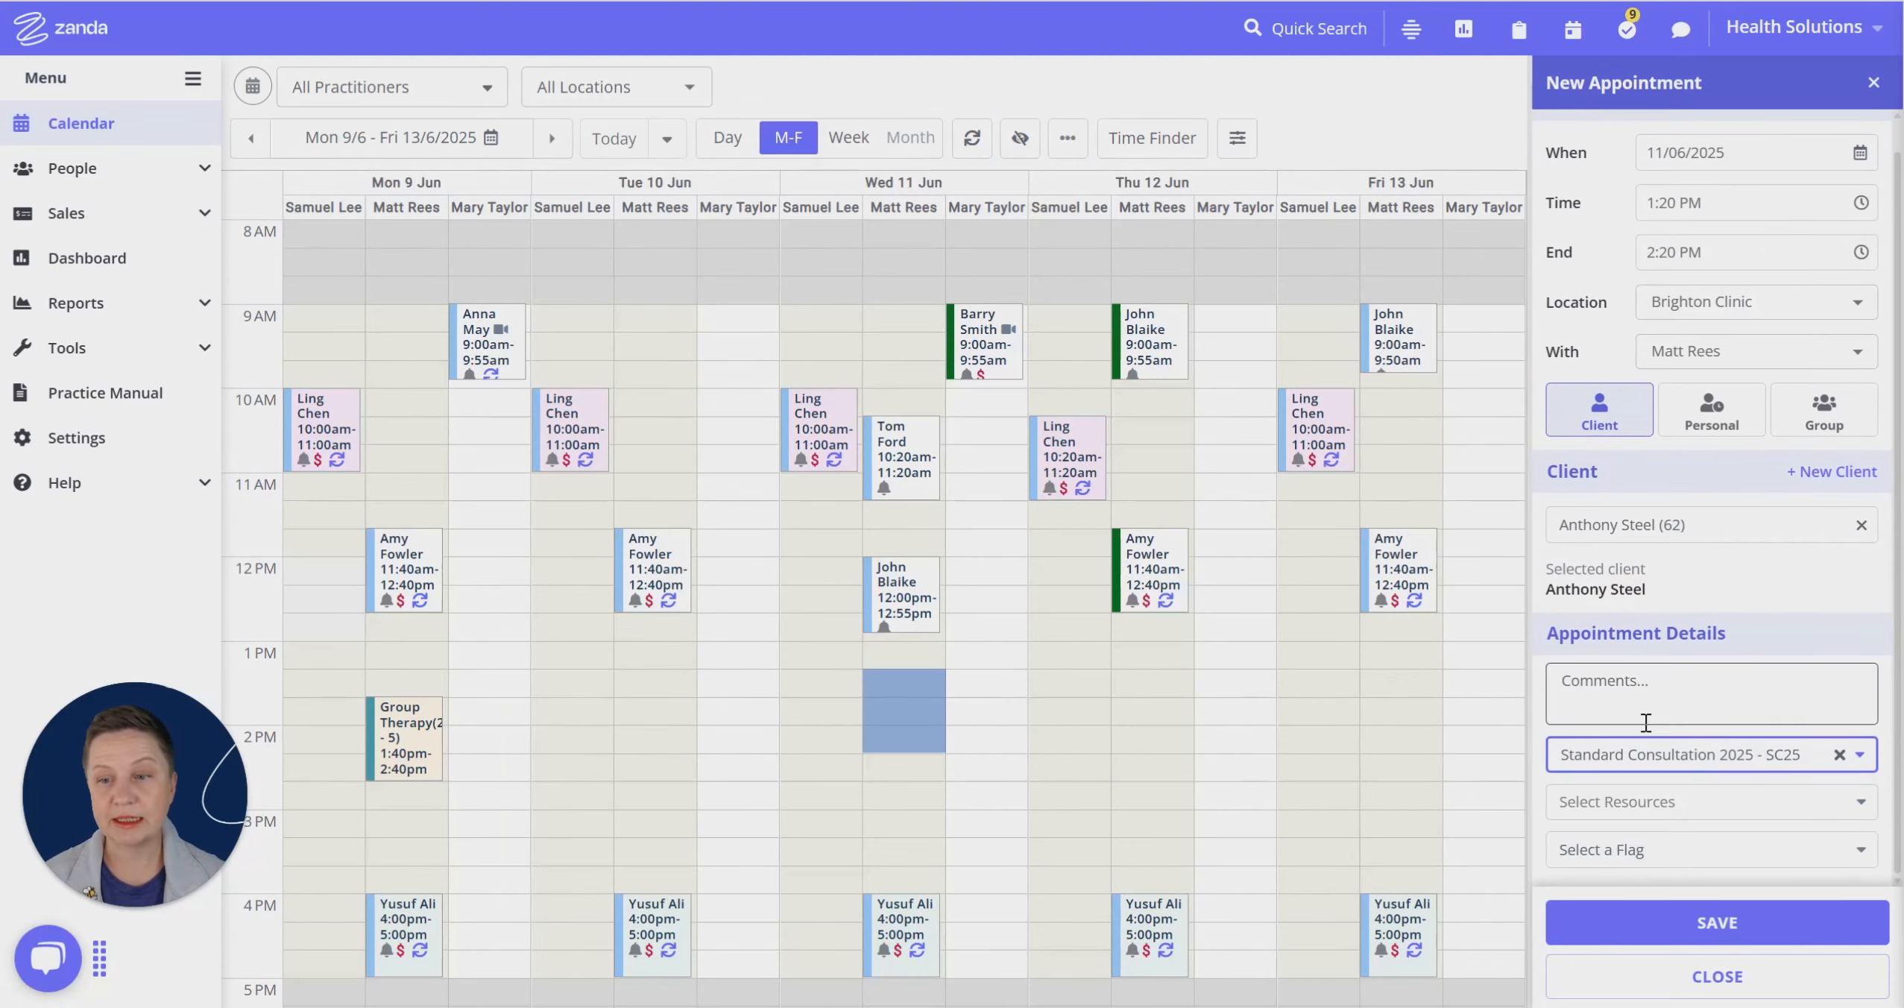
pyautogui.scroll(-1, 1654, 722)
pyautogui.click(1726, 924)
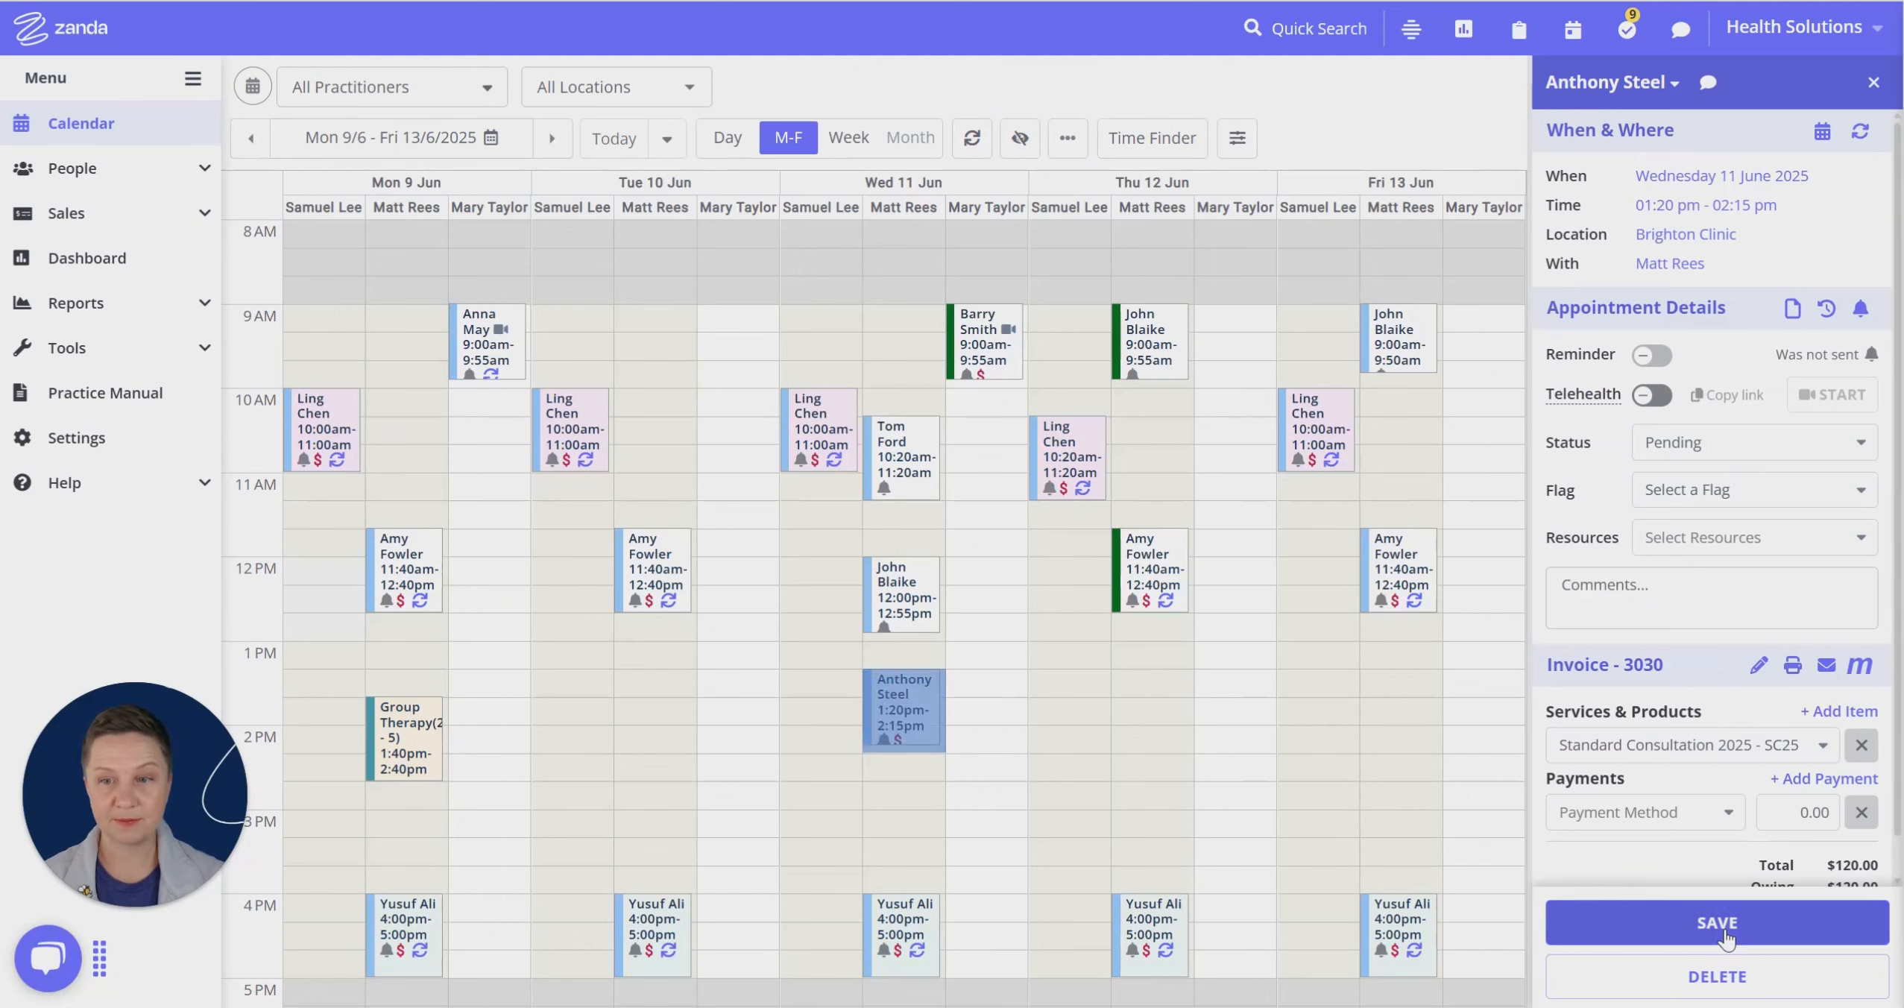
# Open the invoice of the client's 1:20 PM appointment for editing, make it payable by the linked contact, and save it.
pyautogui.click(1761, 664)
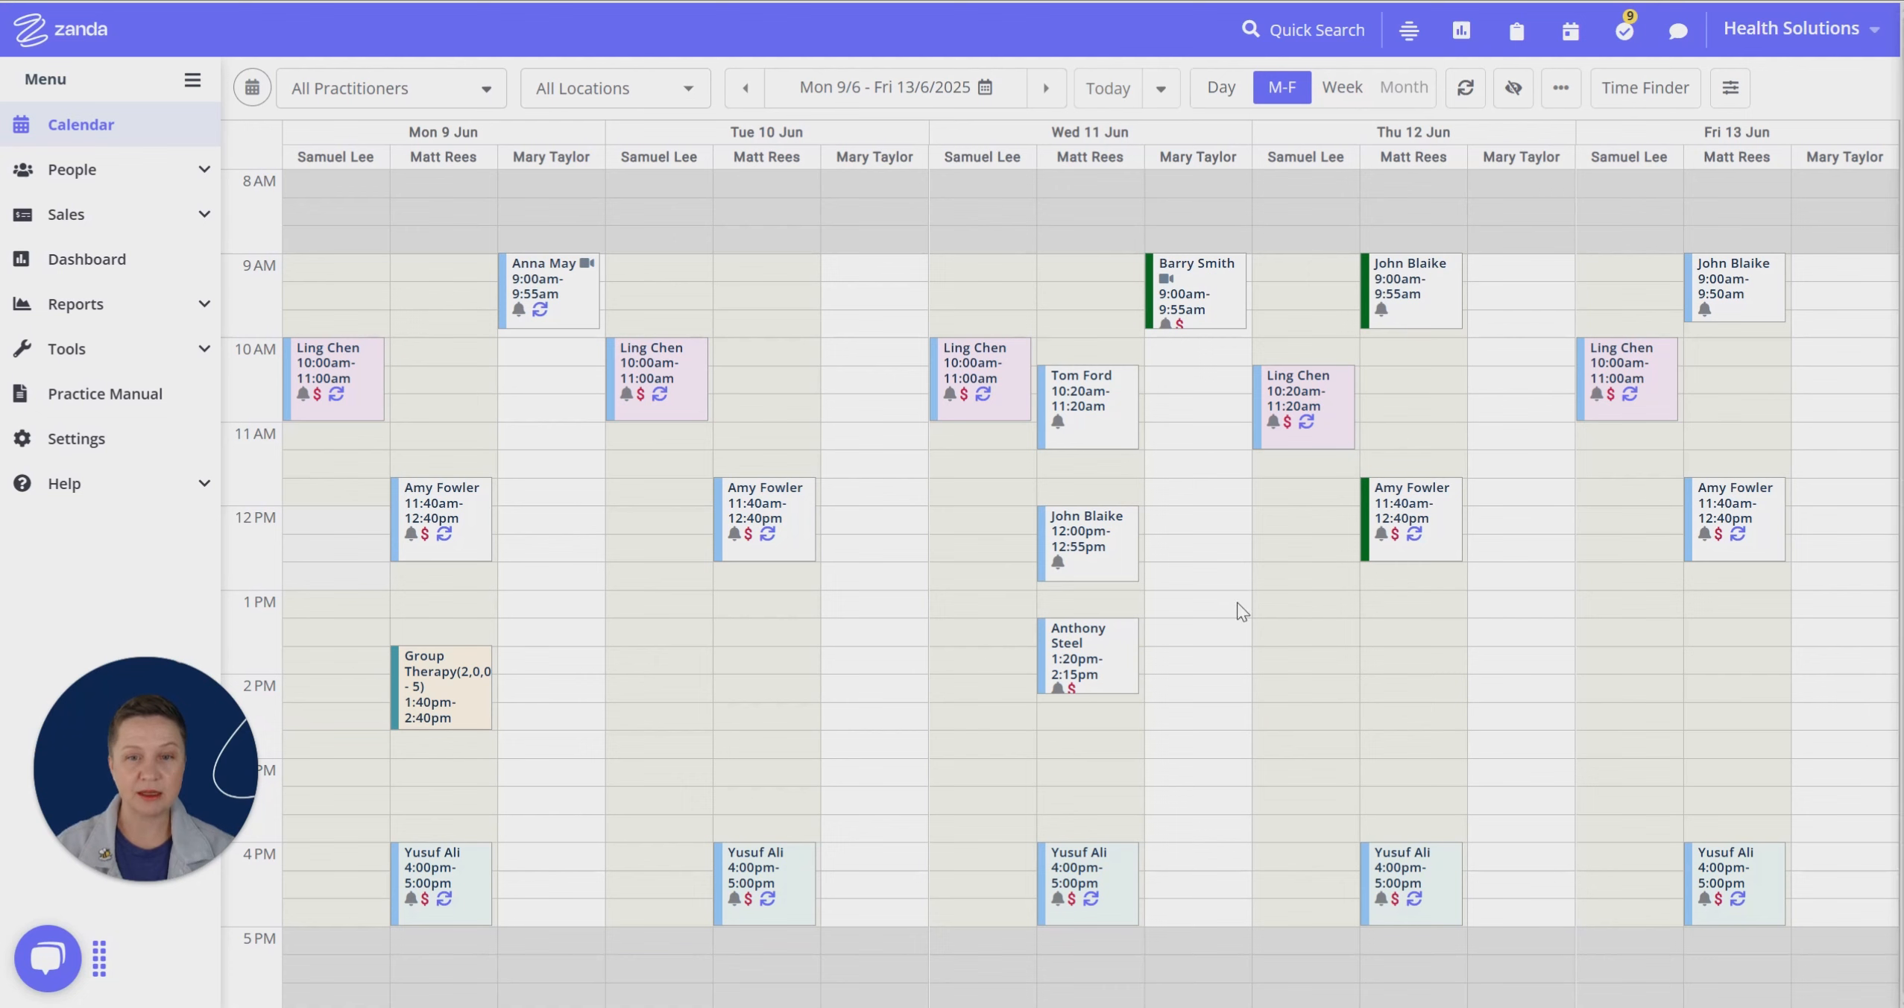
pyautogui.click(1094, 660)
pyautogui.click(1094, 661)
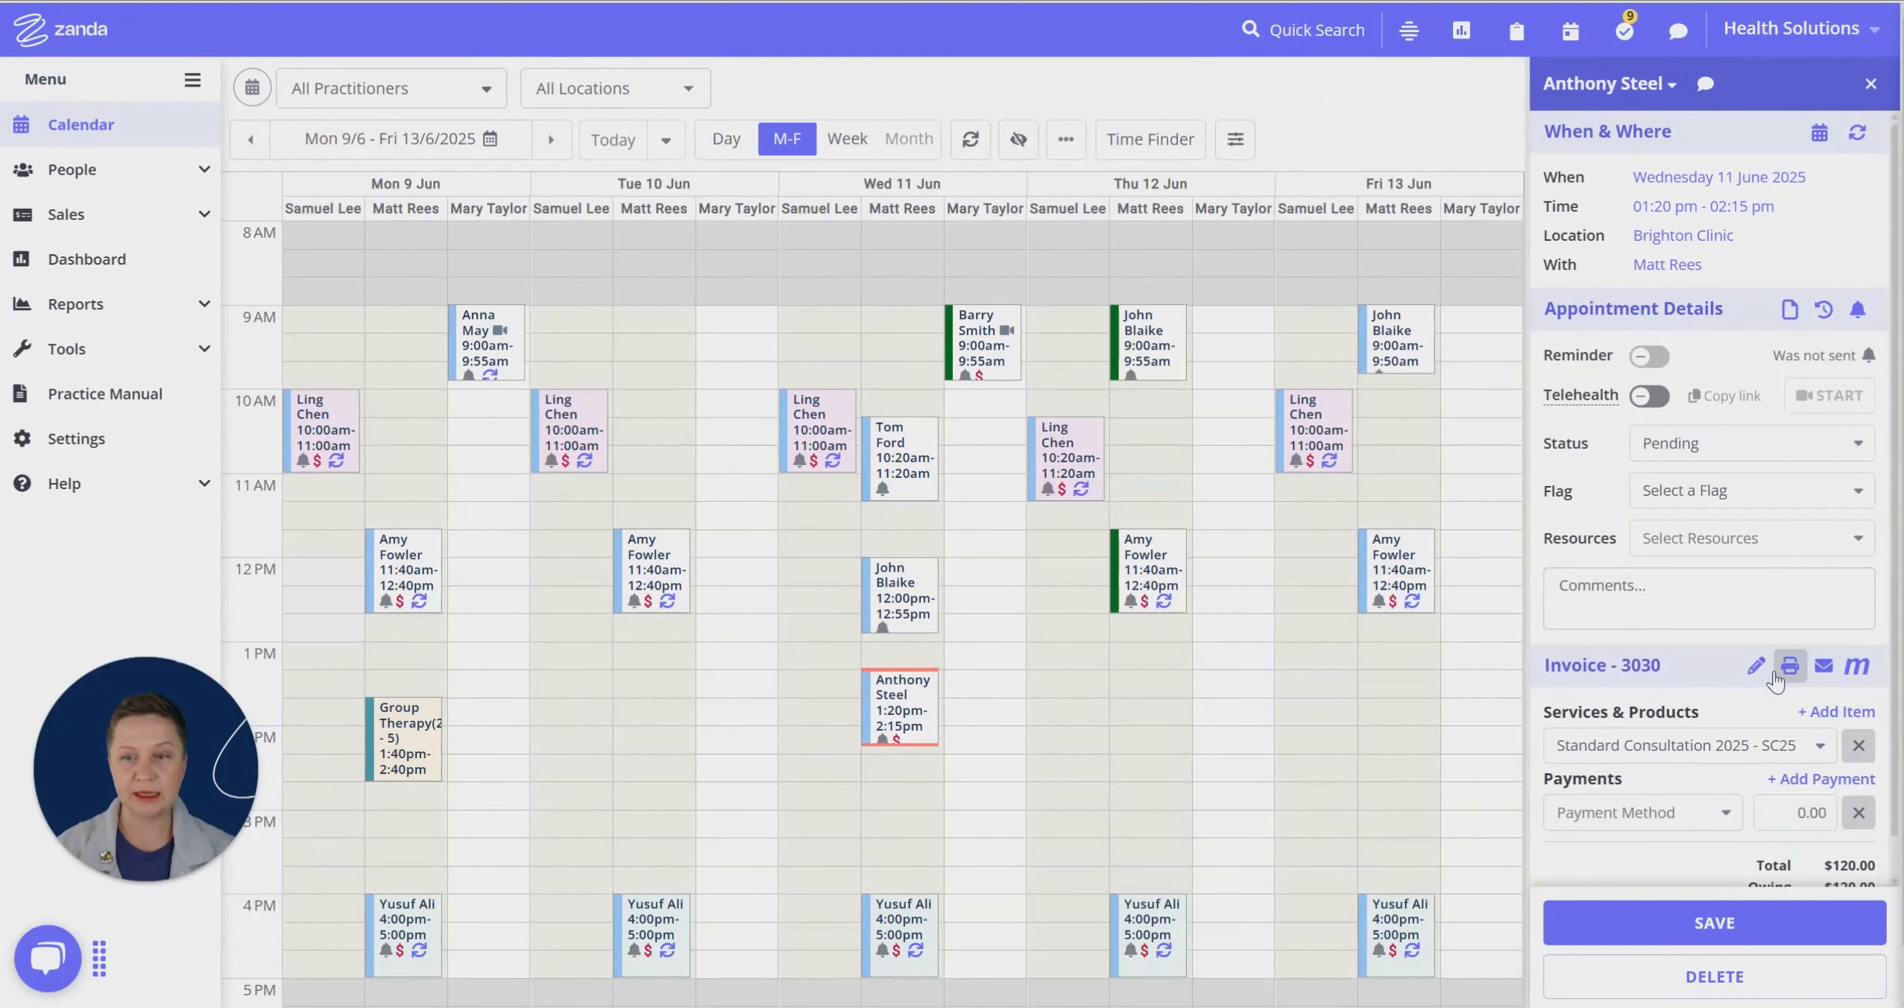
pyautogui.click(1757, 665)
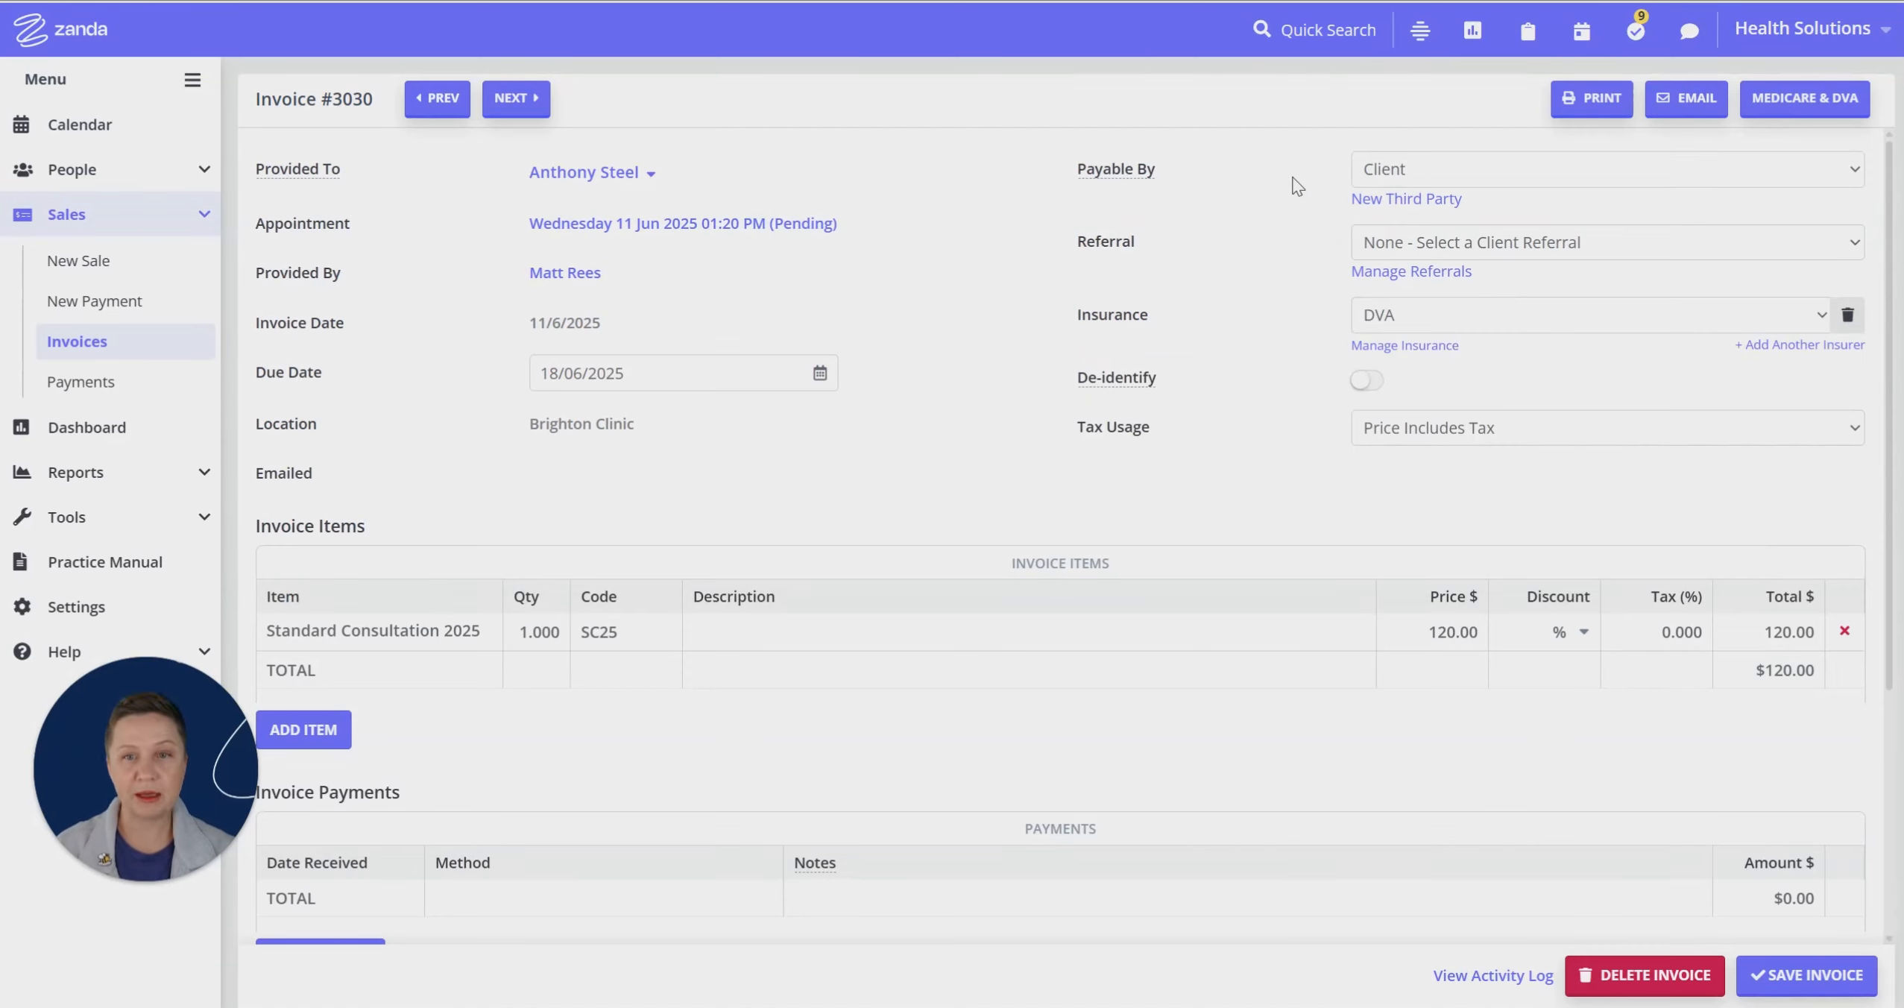
pyautogui.click(1385, 172)
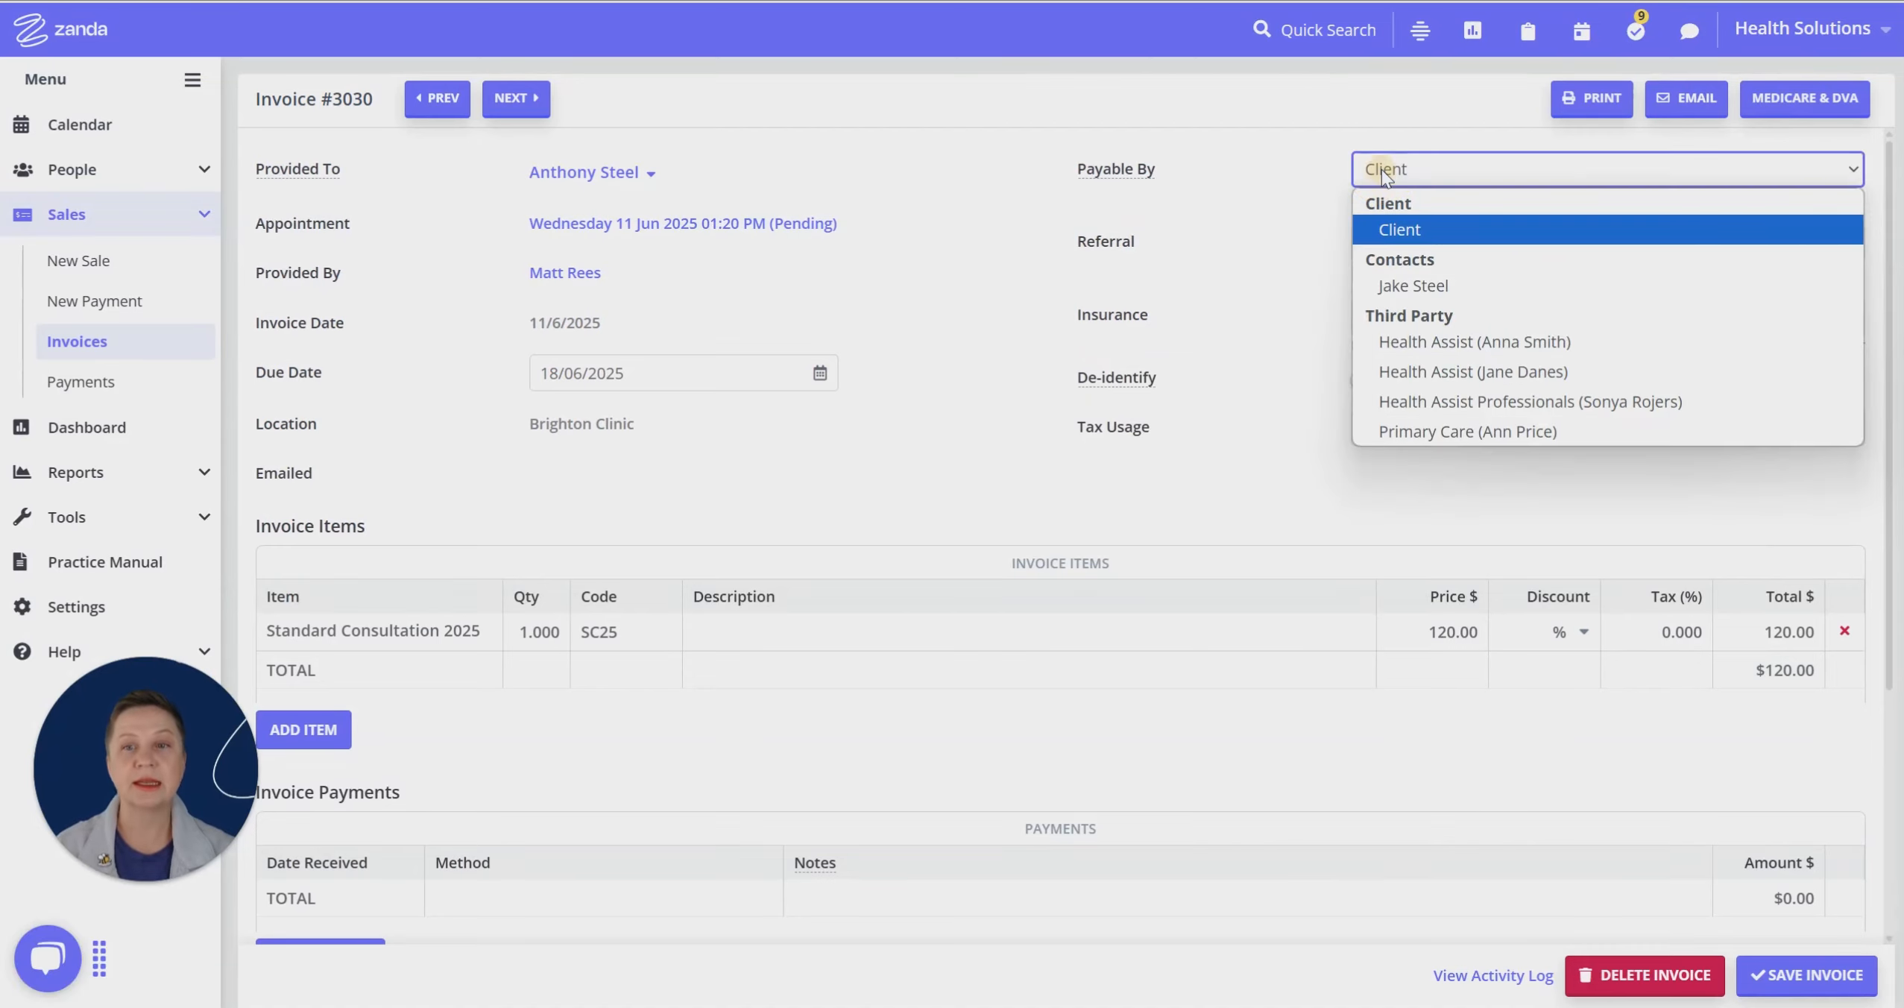
pyautogui.click(1420, 288)
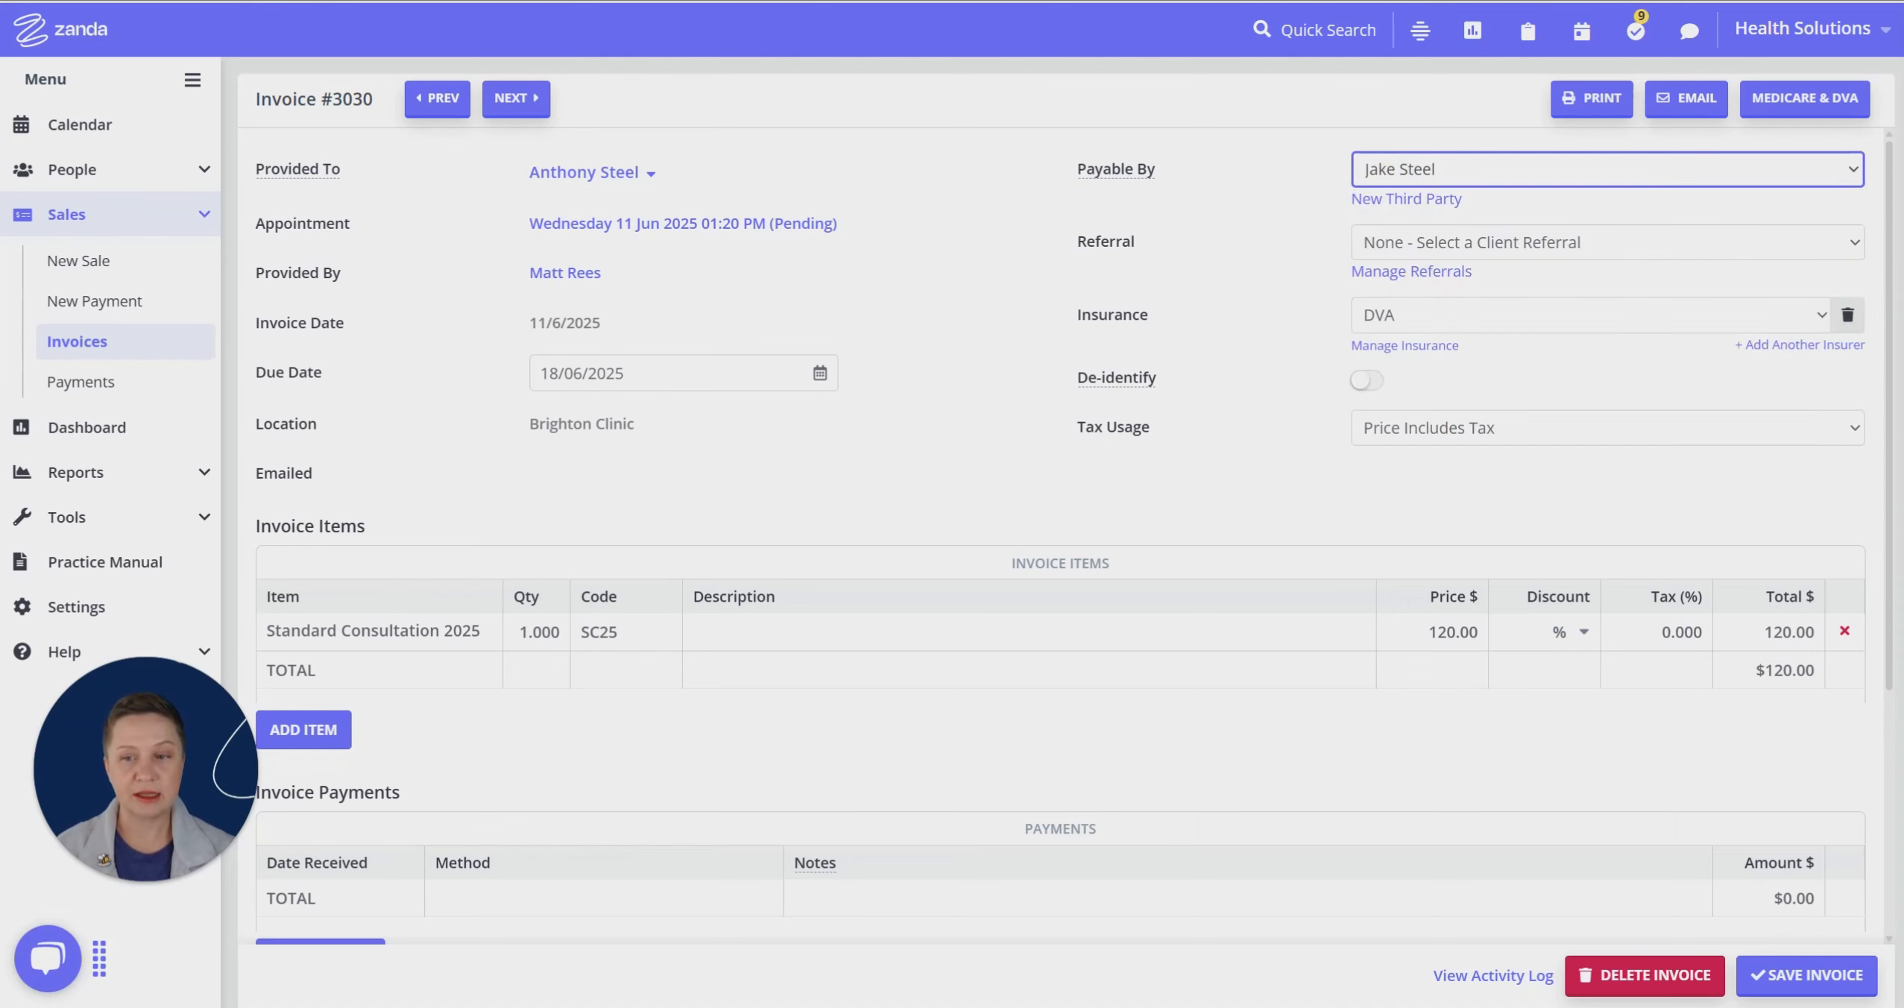
pyautogui.click(1804, 991)
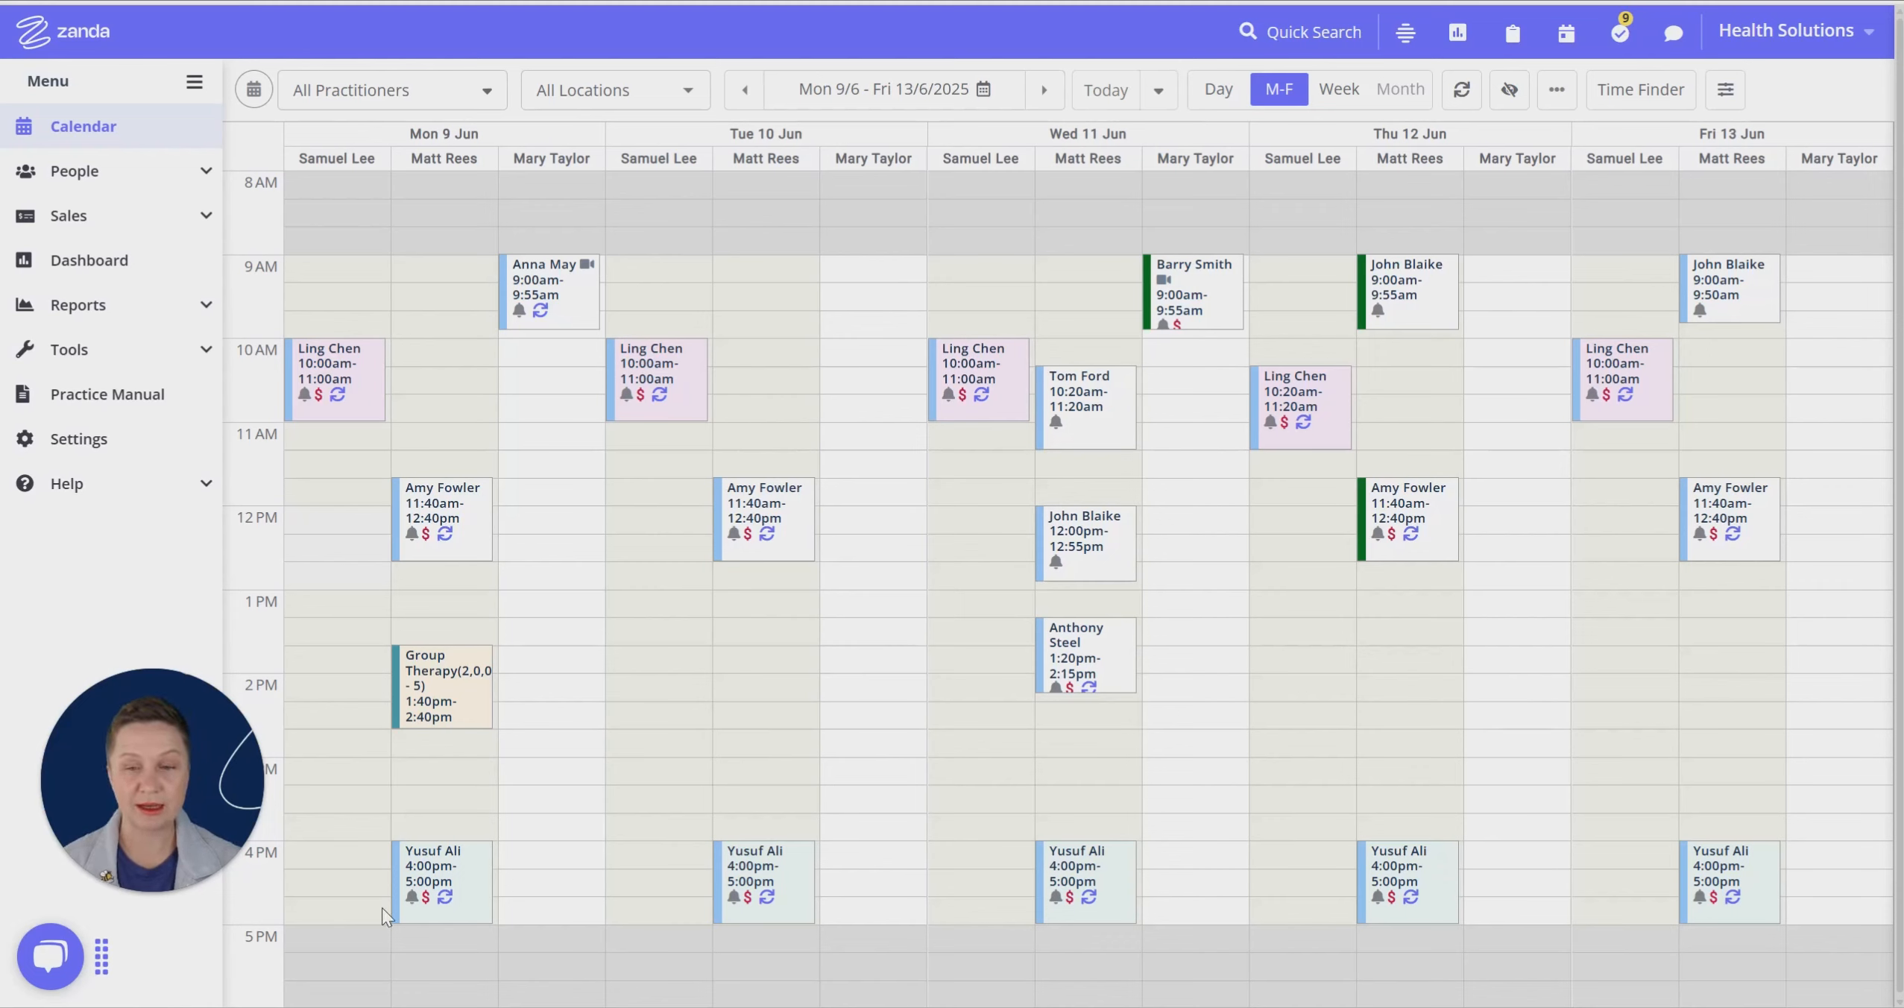
# Record a Debit Card payment of 120 on the client's Wednesday 11 June appointment and save it.
pyautogui.click(1086, 653)
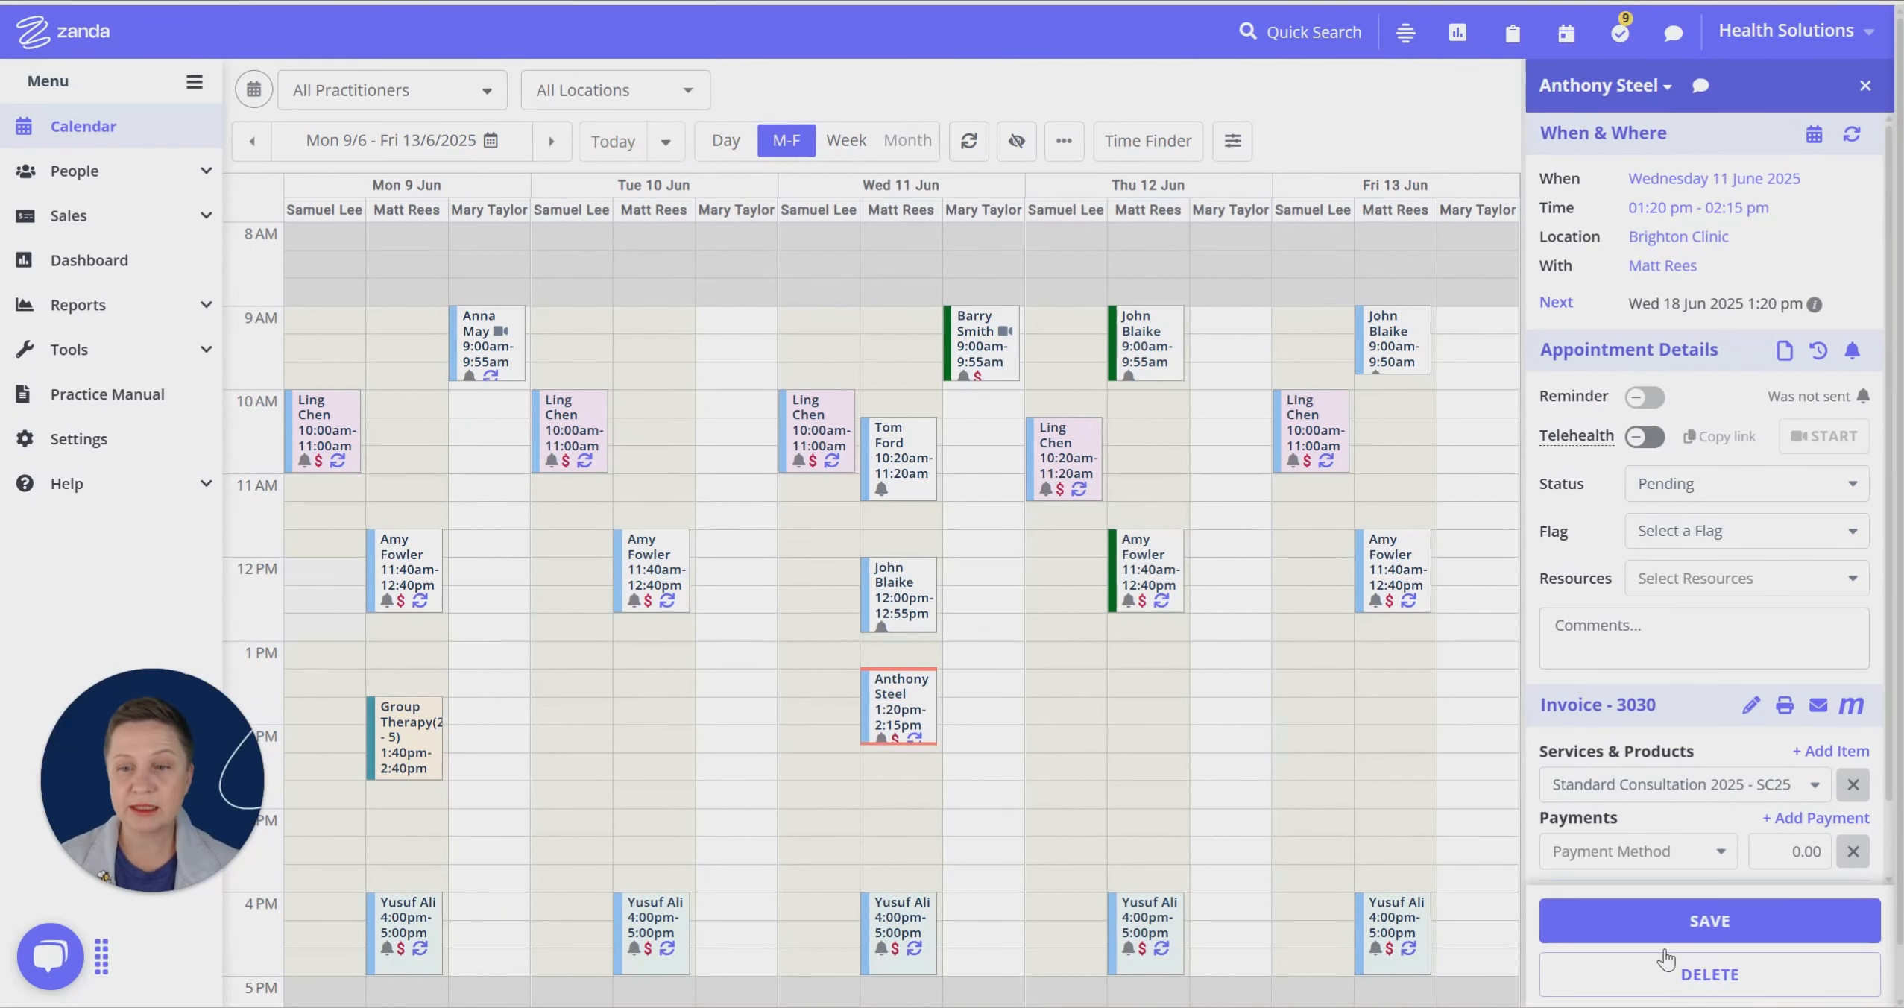
pyautogui.click(1670, 867)
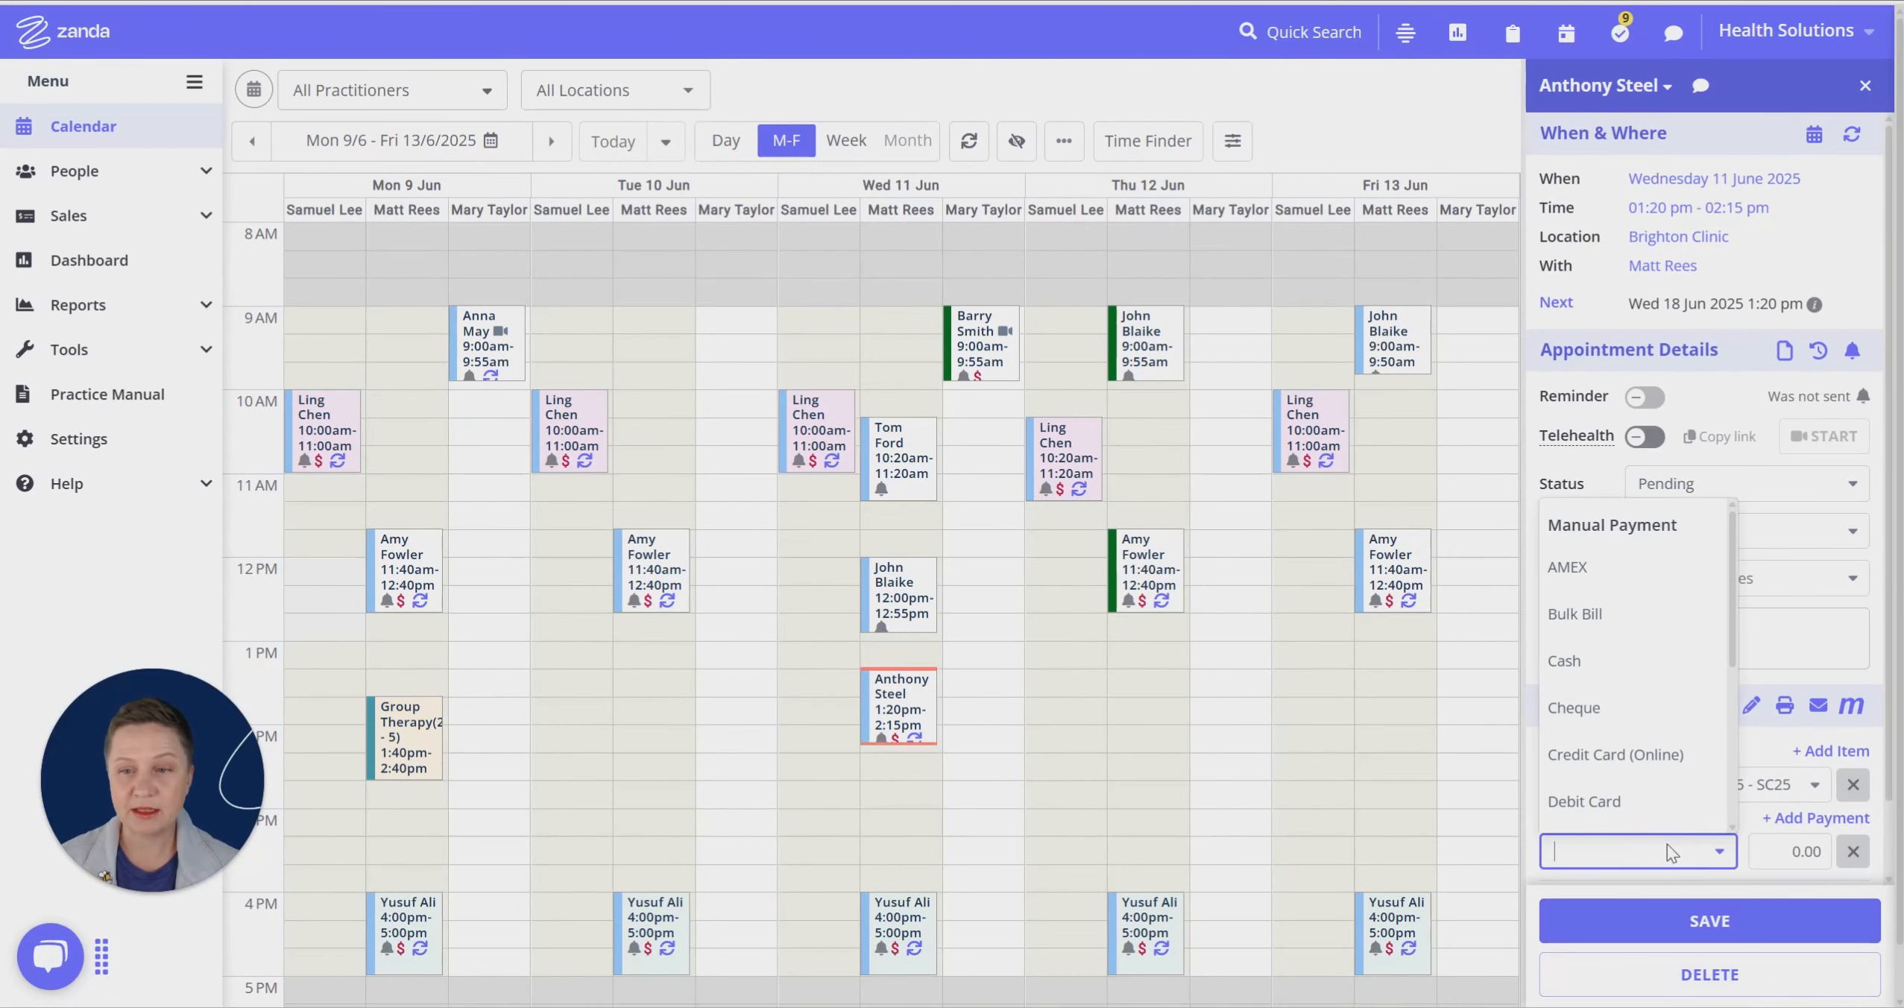
pyautogui.scroll(-3, 1605, 735)
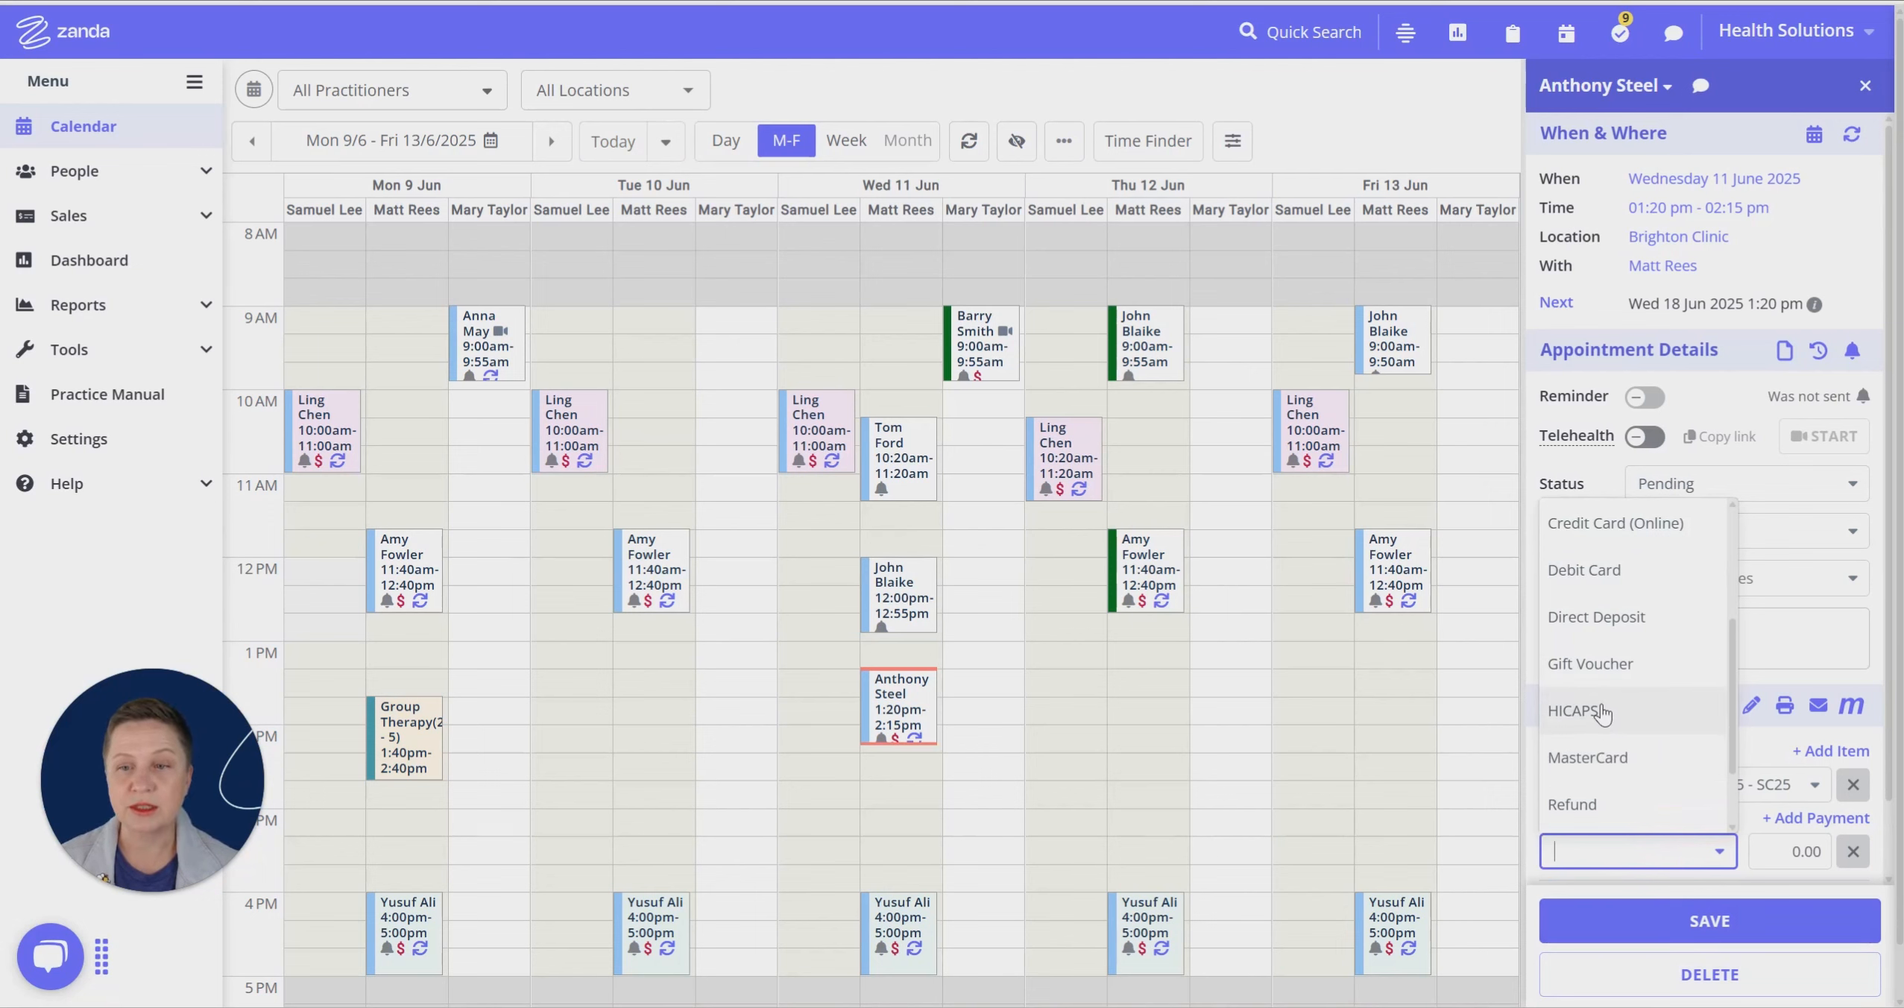
pyautogui.click(1603, 570)
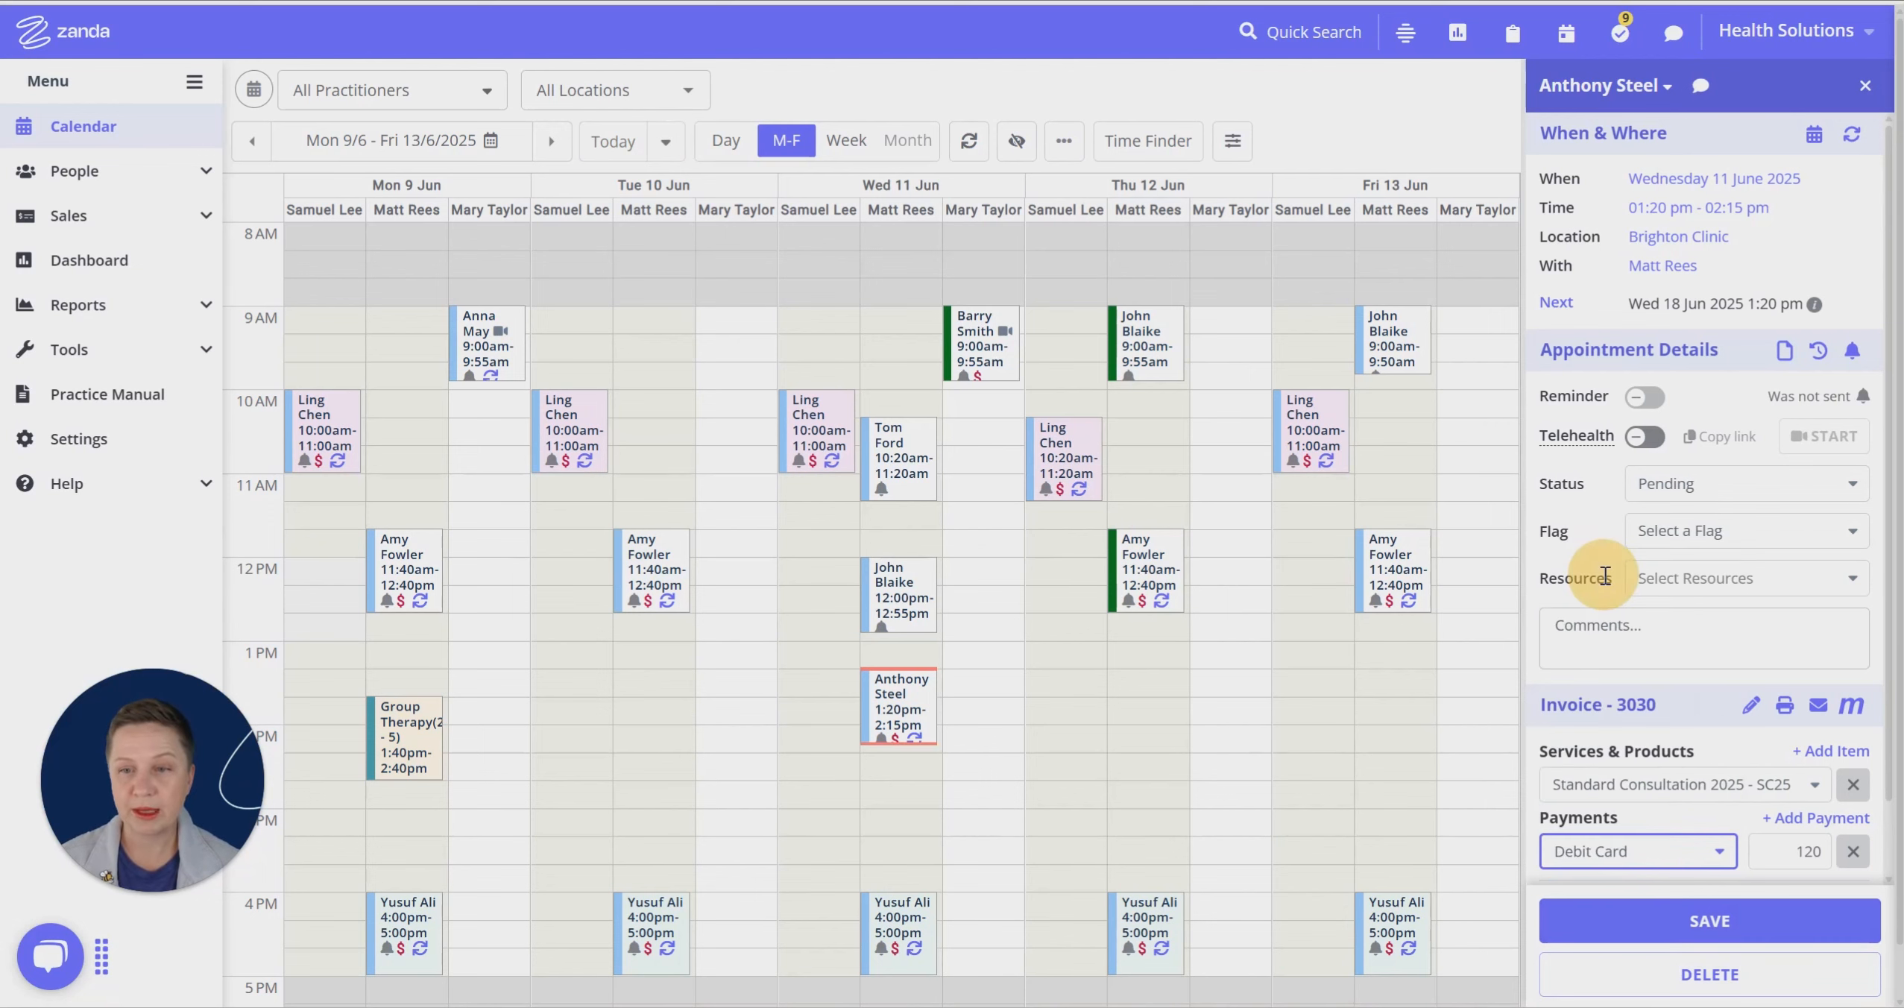
pyautogui.scroll(-1, 1784, 848)
pyautogui.scroll(-1, 1784, 847)
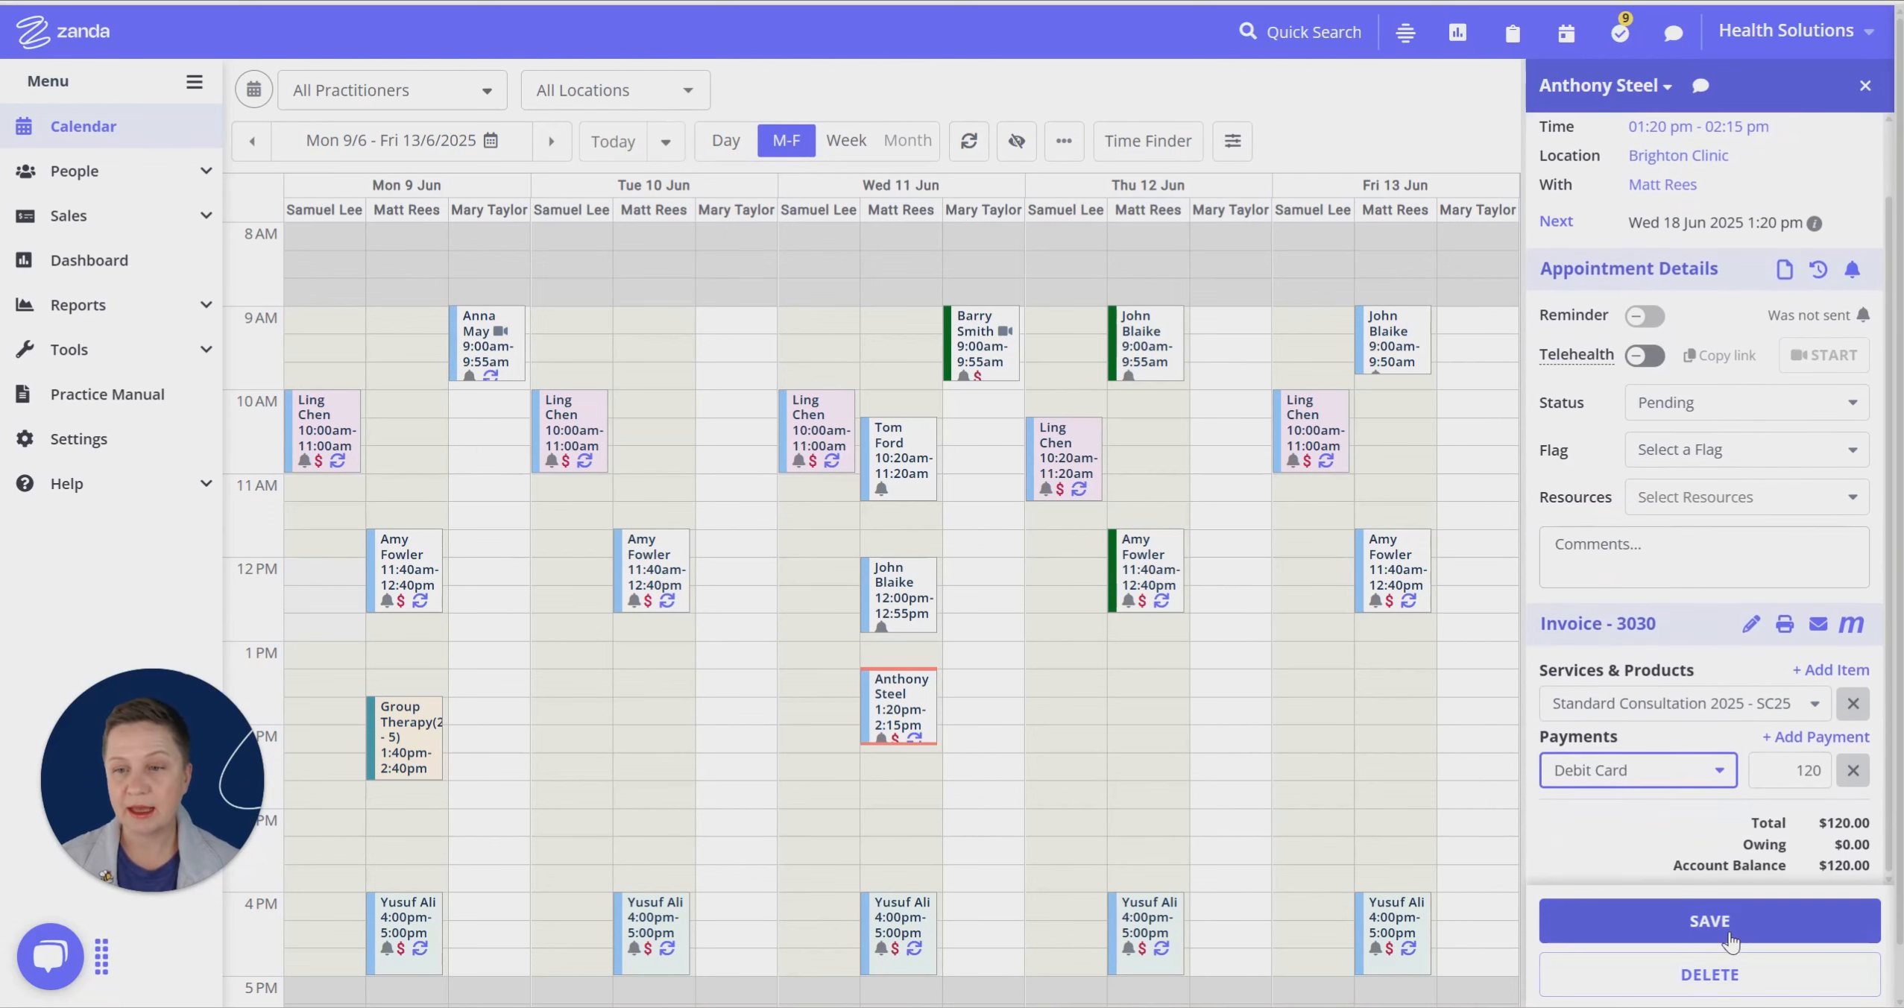
pyautogui.click(1722, 924)
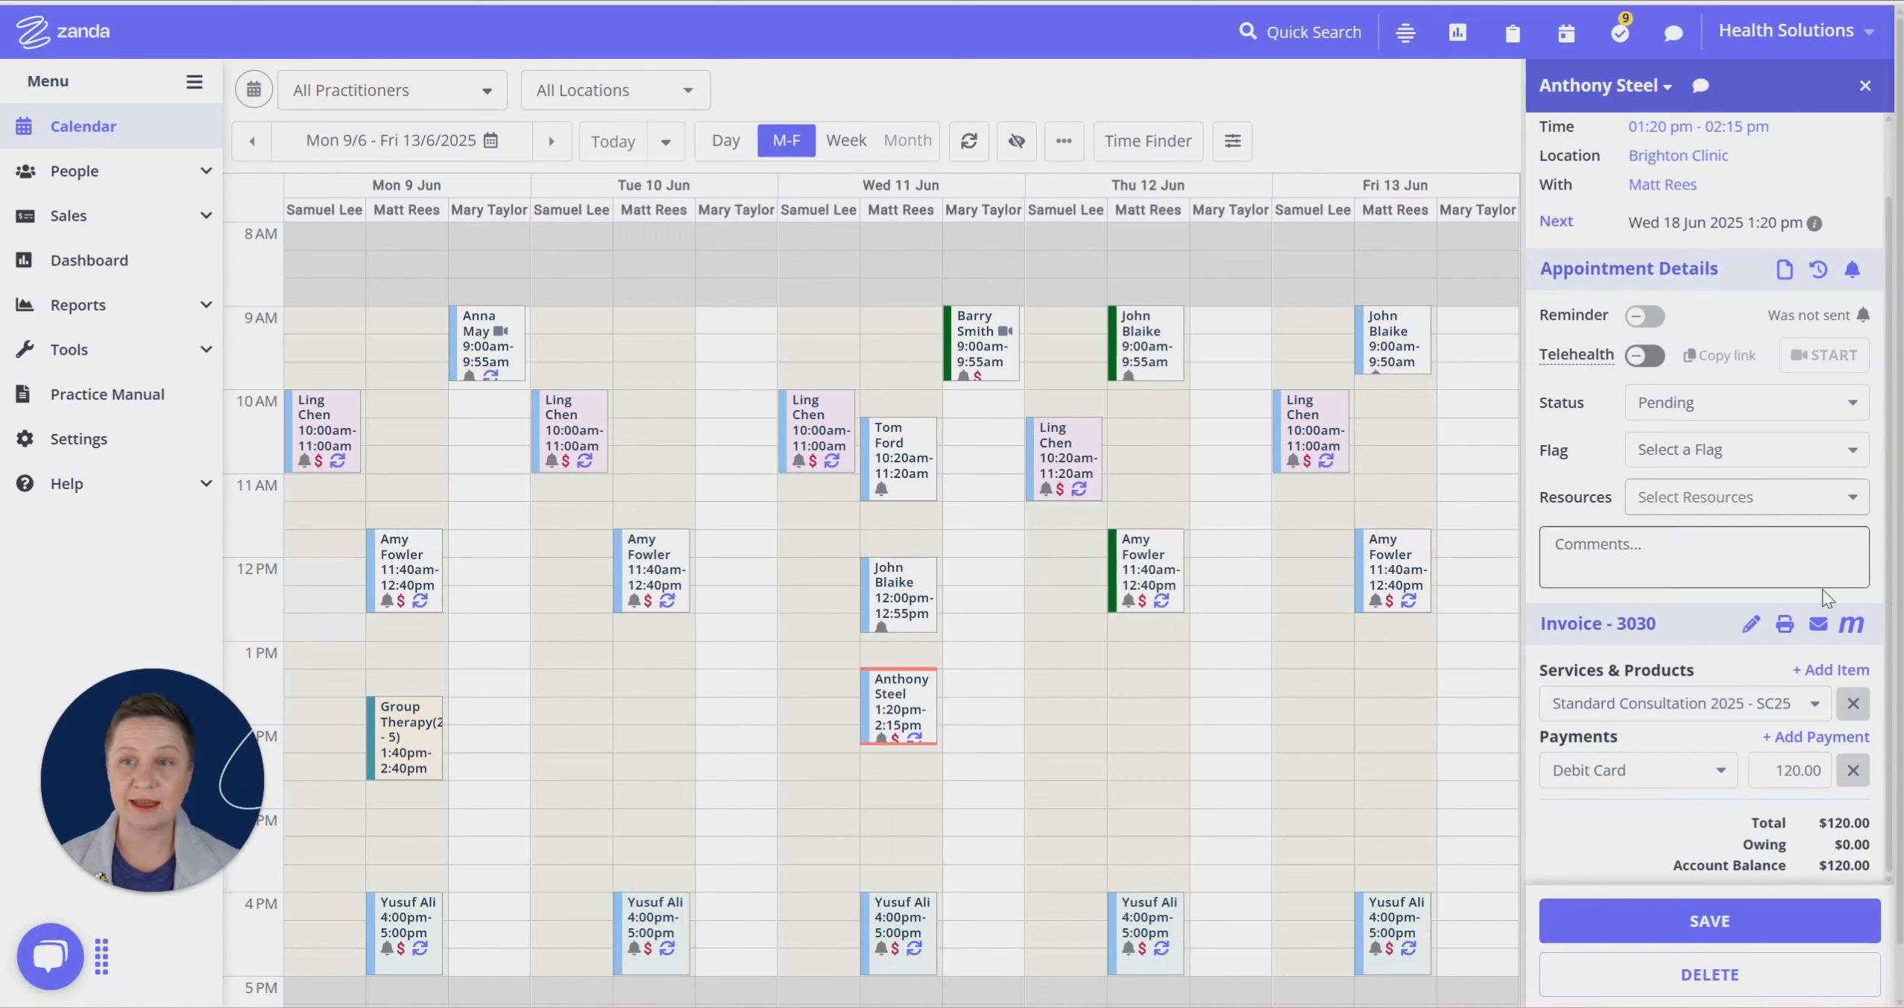
# Review the Payable By column in the client's invoice list and open the client's received payments.
pyautogui.rightClick(1619, 299)
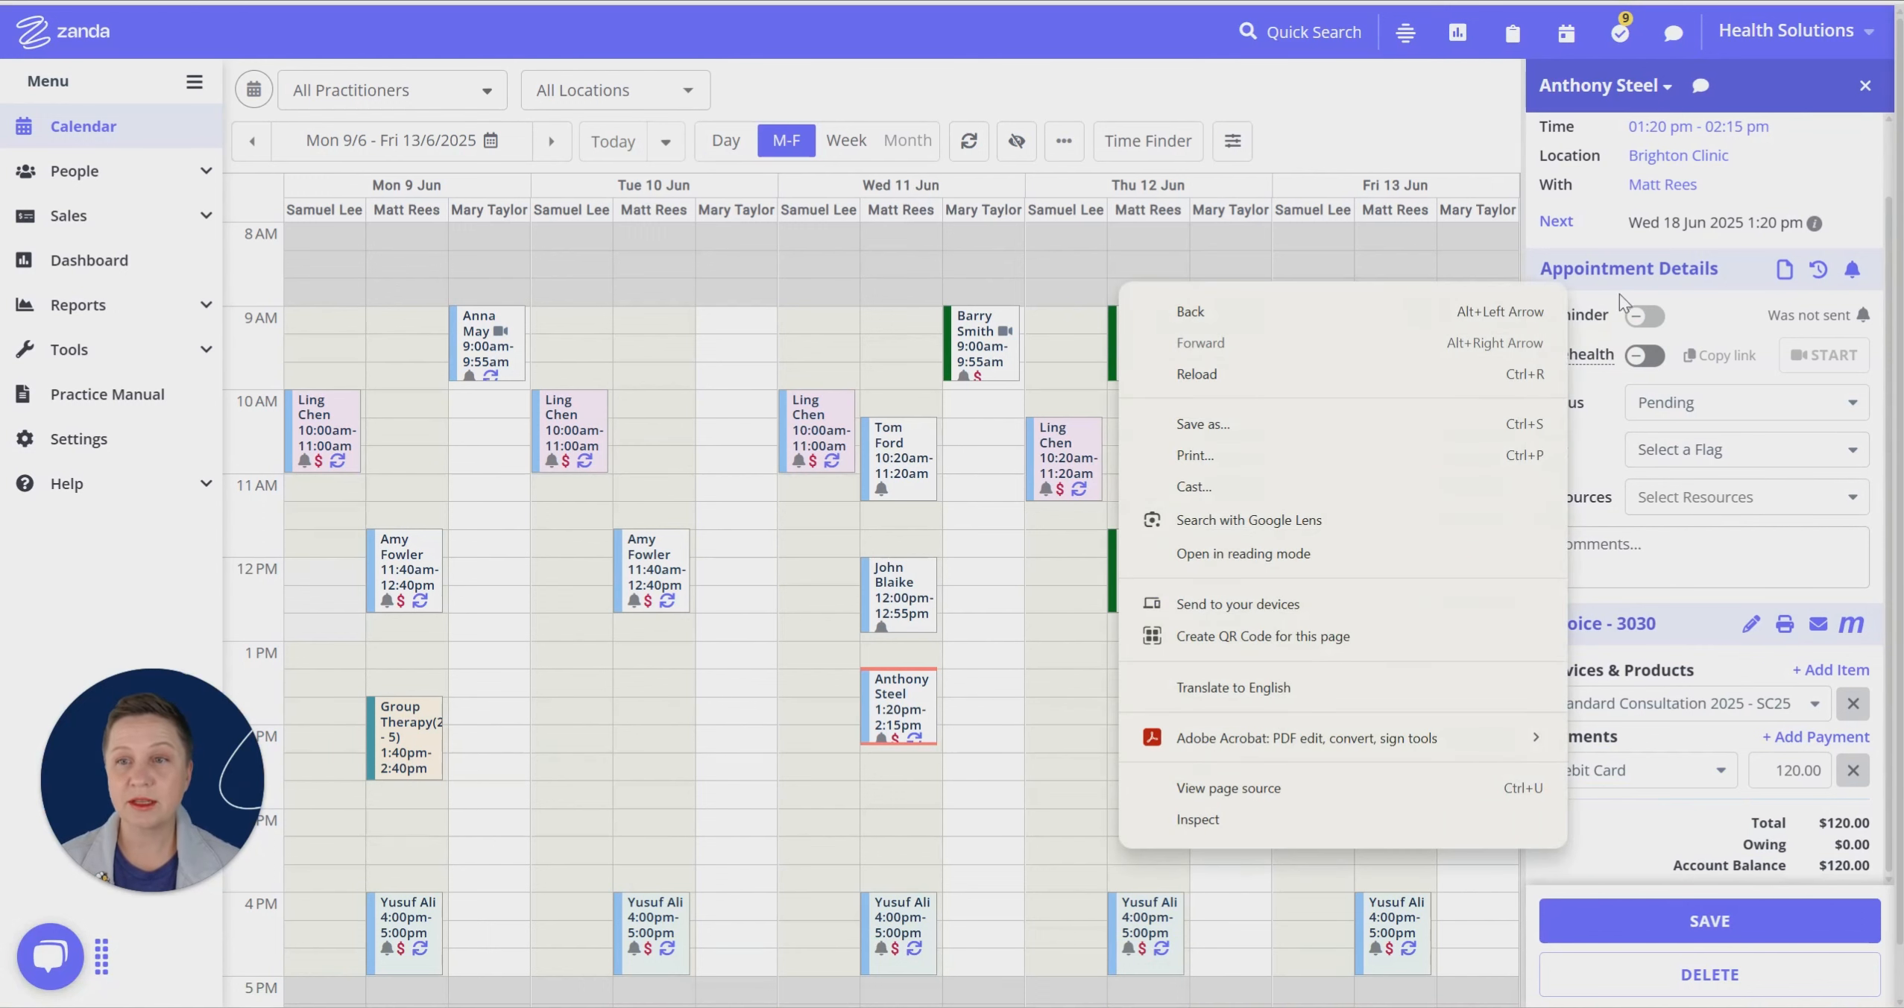
pyautogui.click(1592, 100)
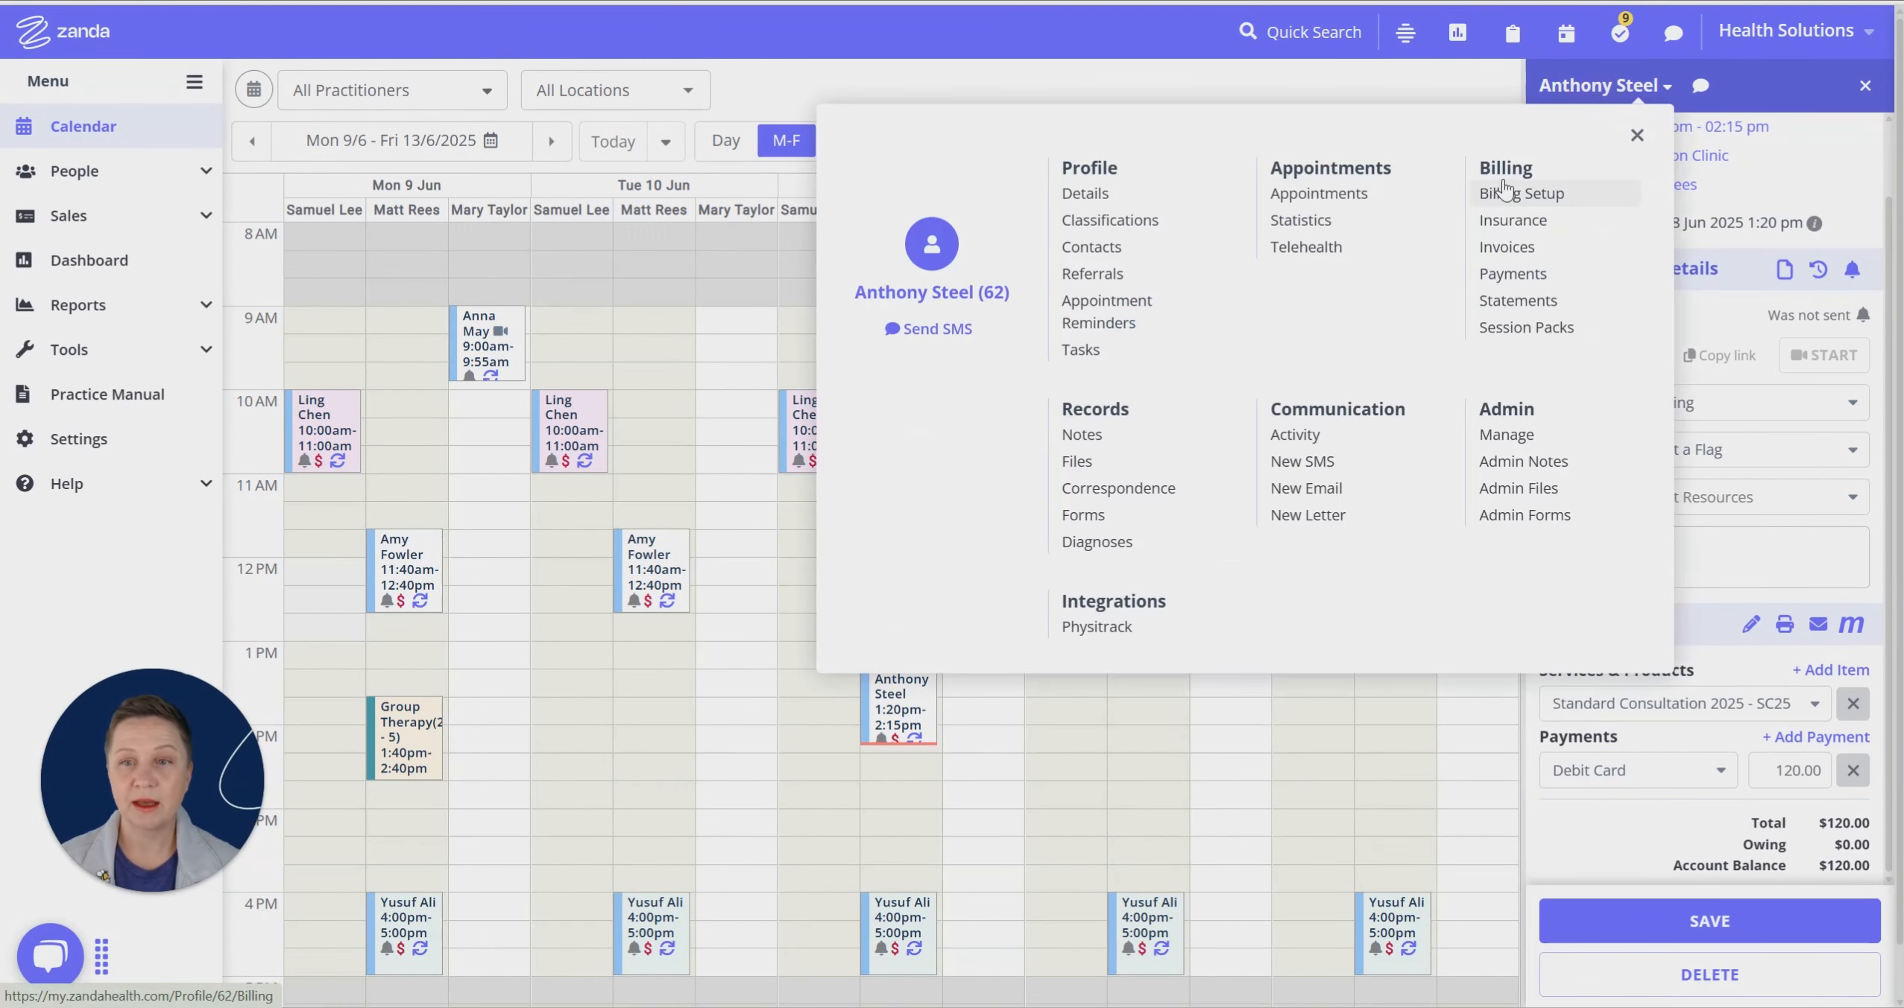
pyautogui.click(1505, 248)
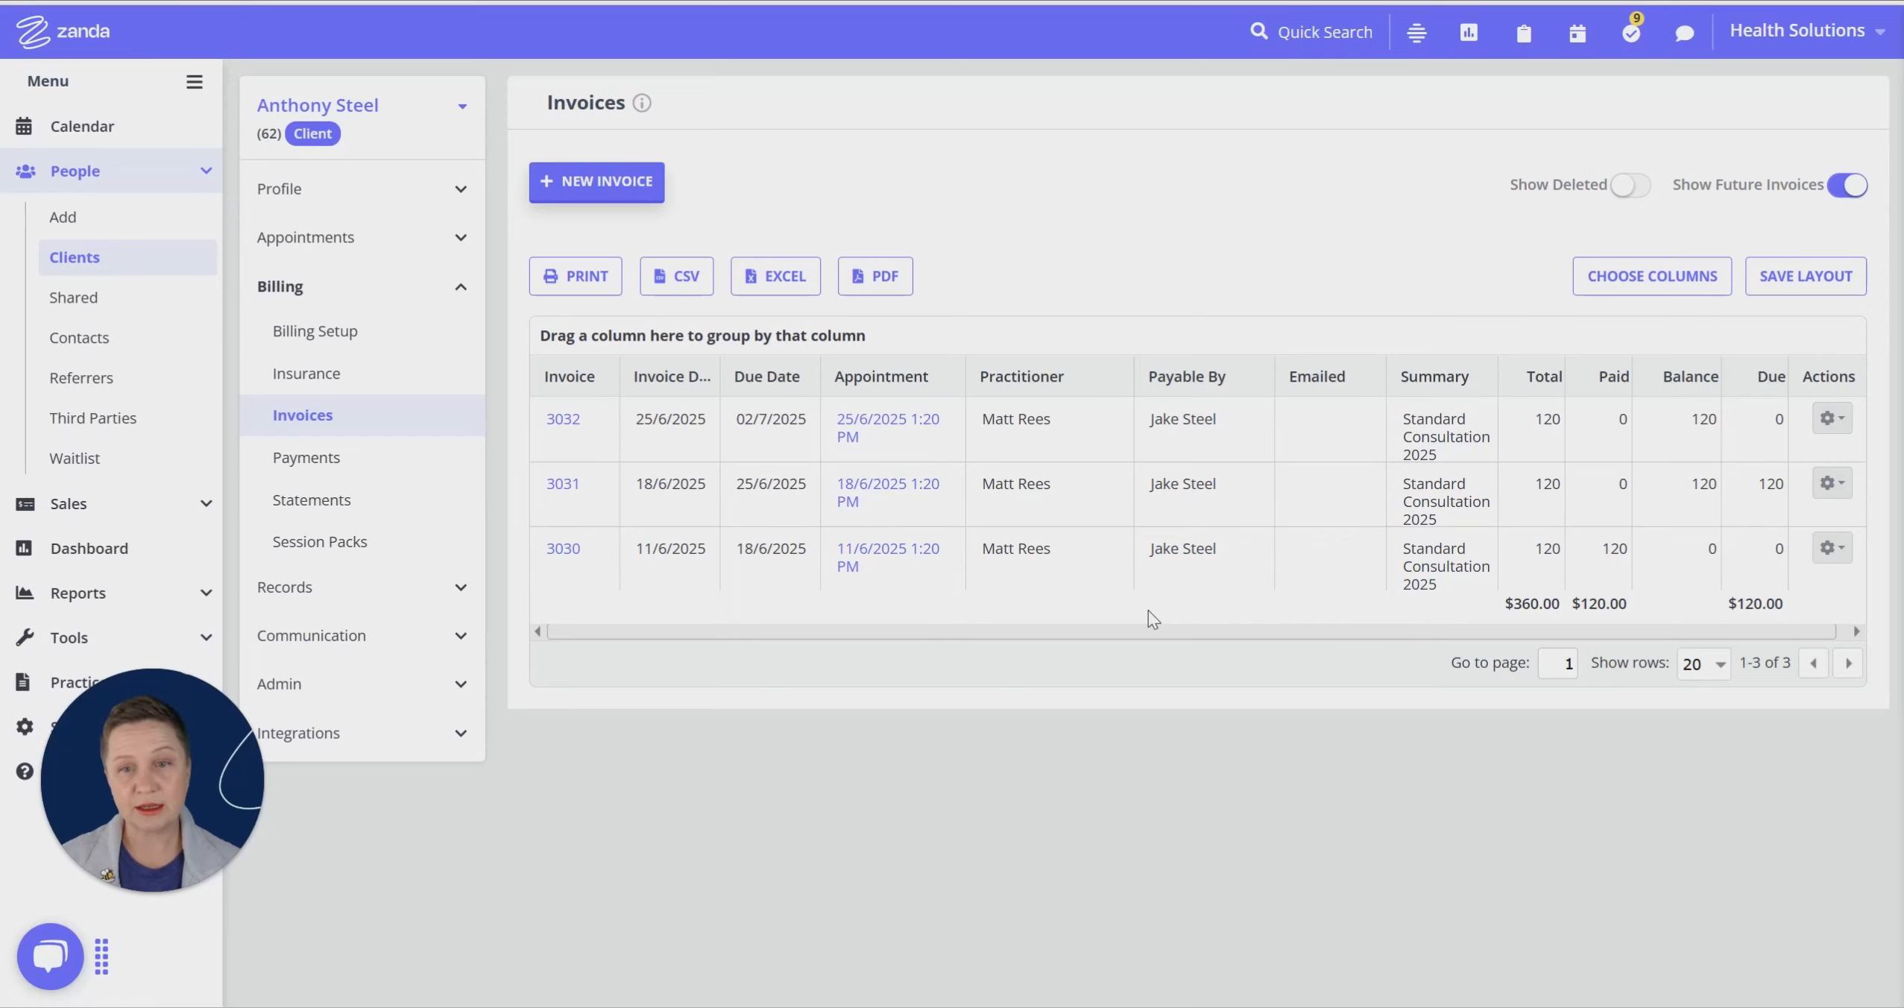
pyautogui.click(1183, 378)
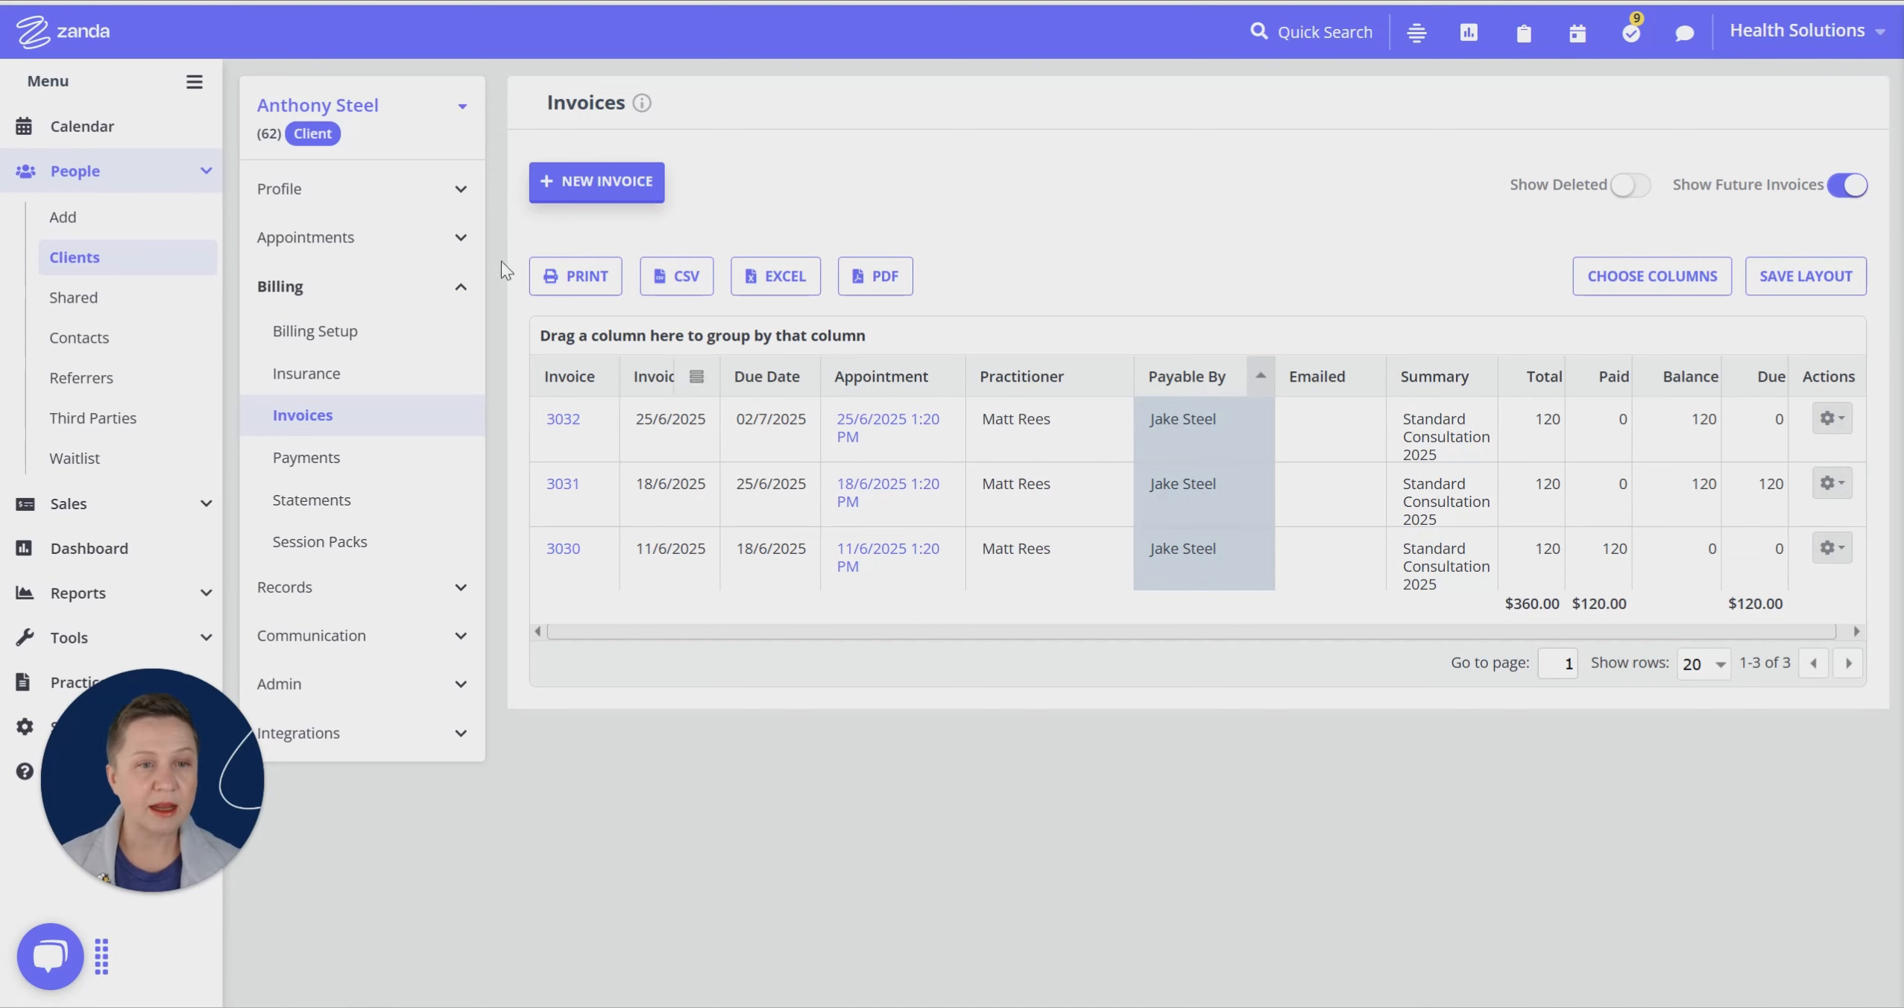
pyautogui.click(328, 458)
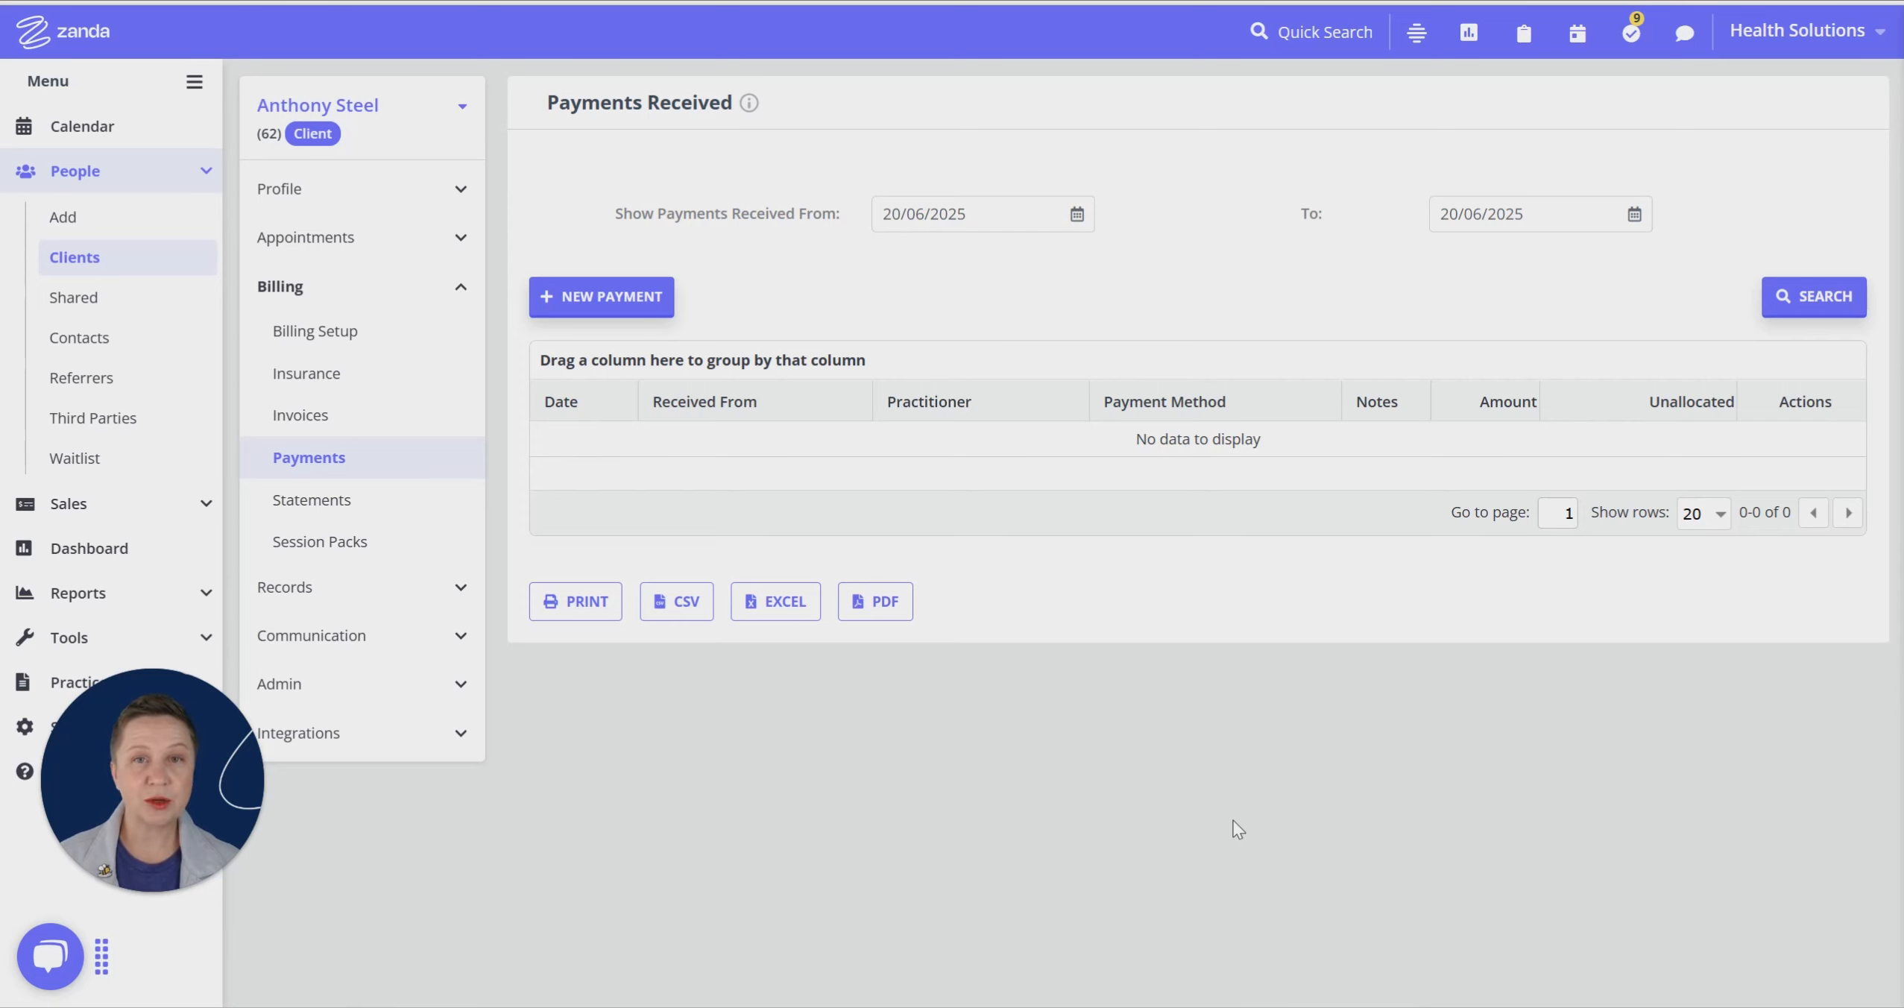
# Open the linked contact's full profile from the client's contact list and check its Contact label.
pyautogui.click(1309, 33)
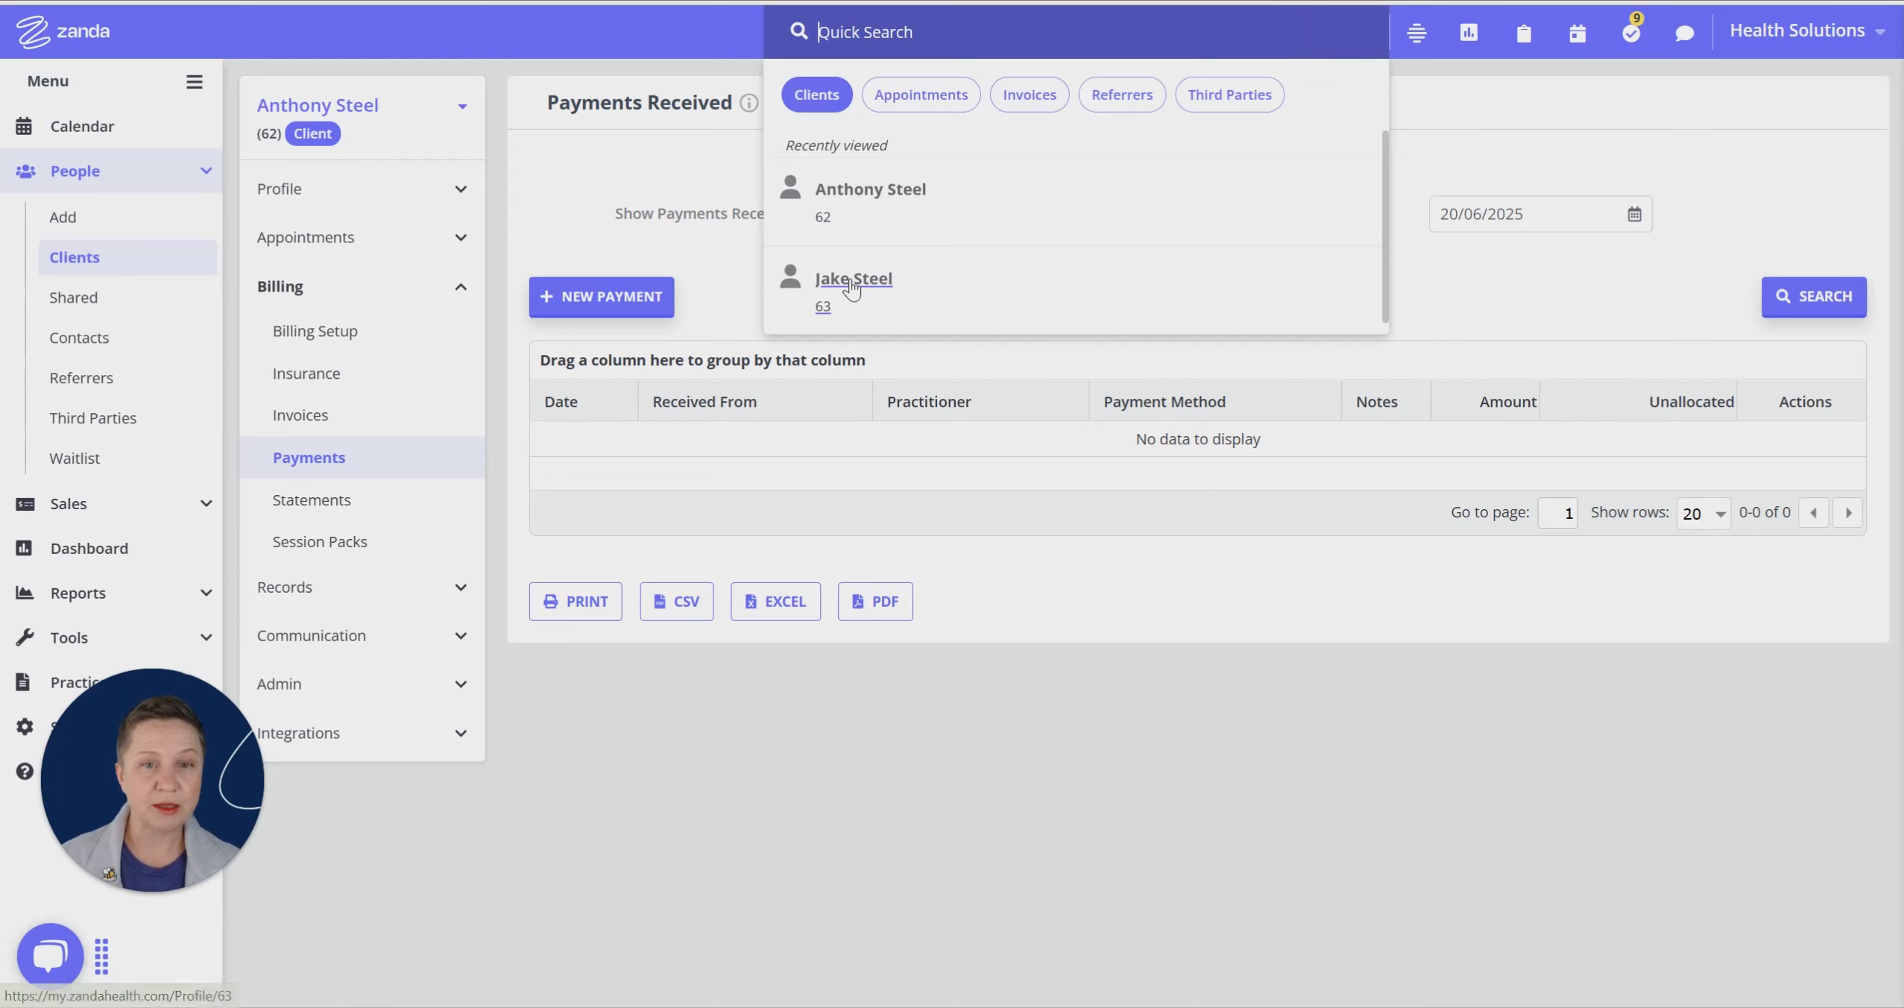
pyautogui.click(794, 813)
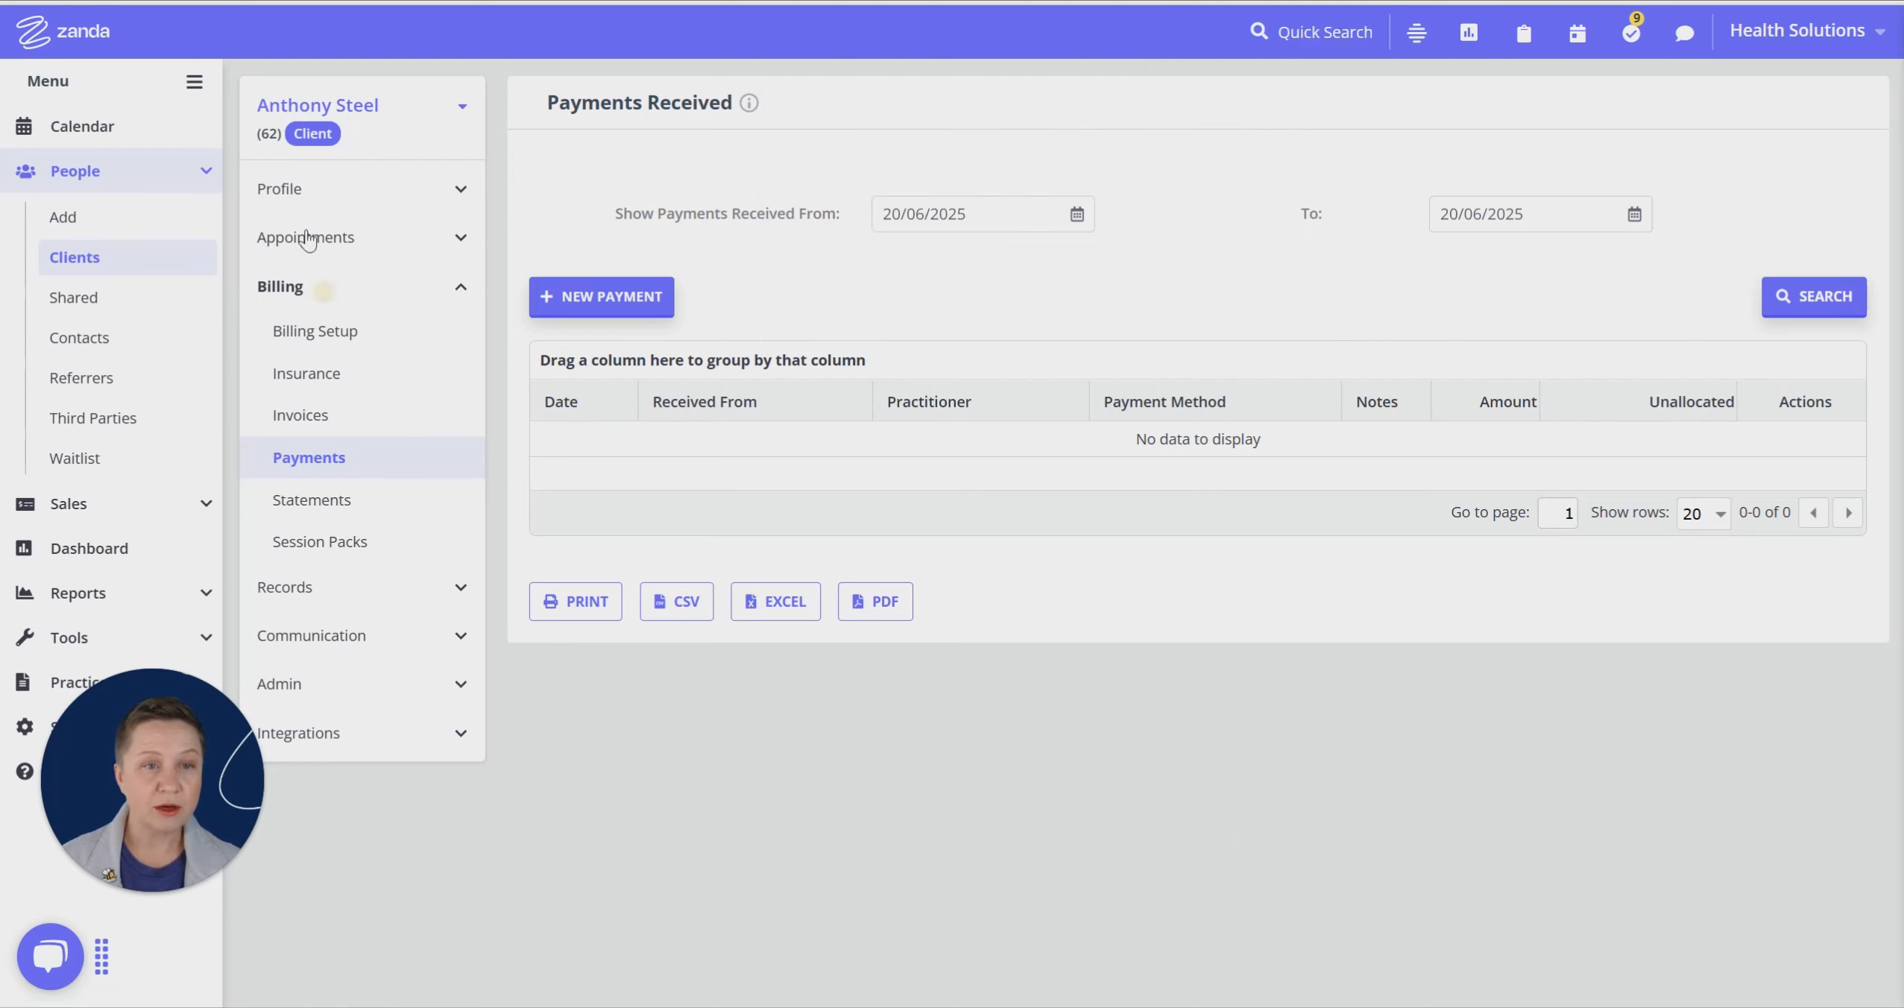
pyautogui.click(299, 191)
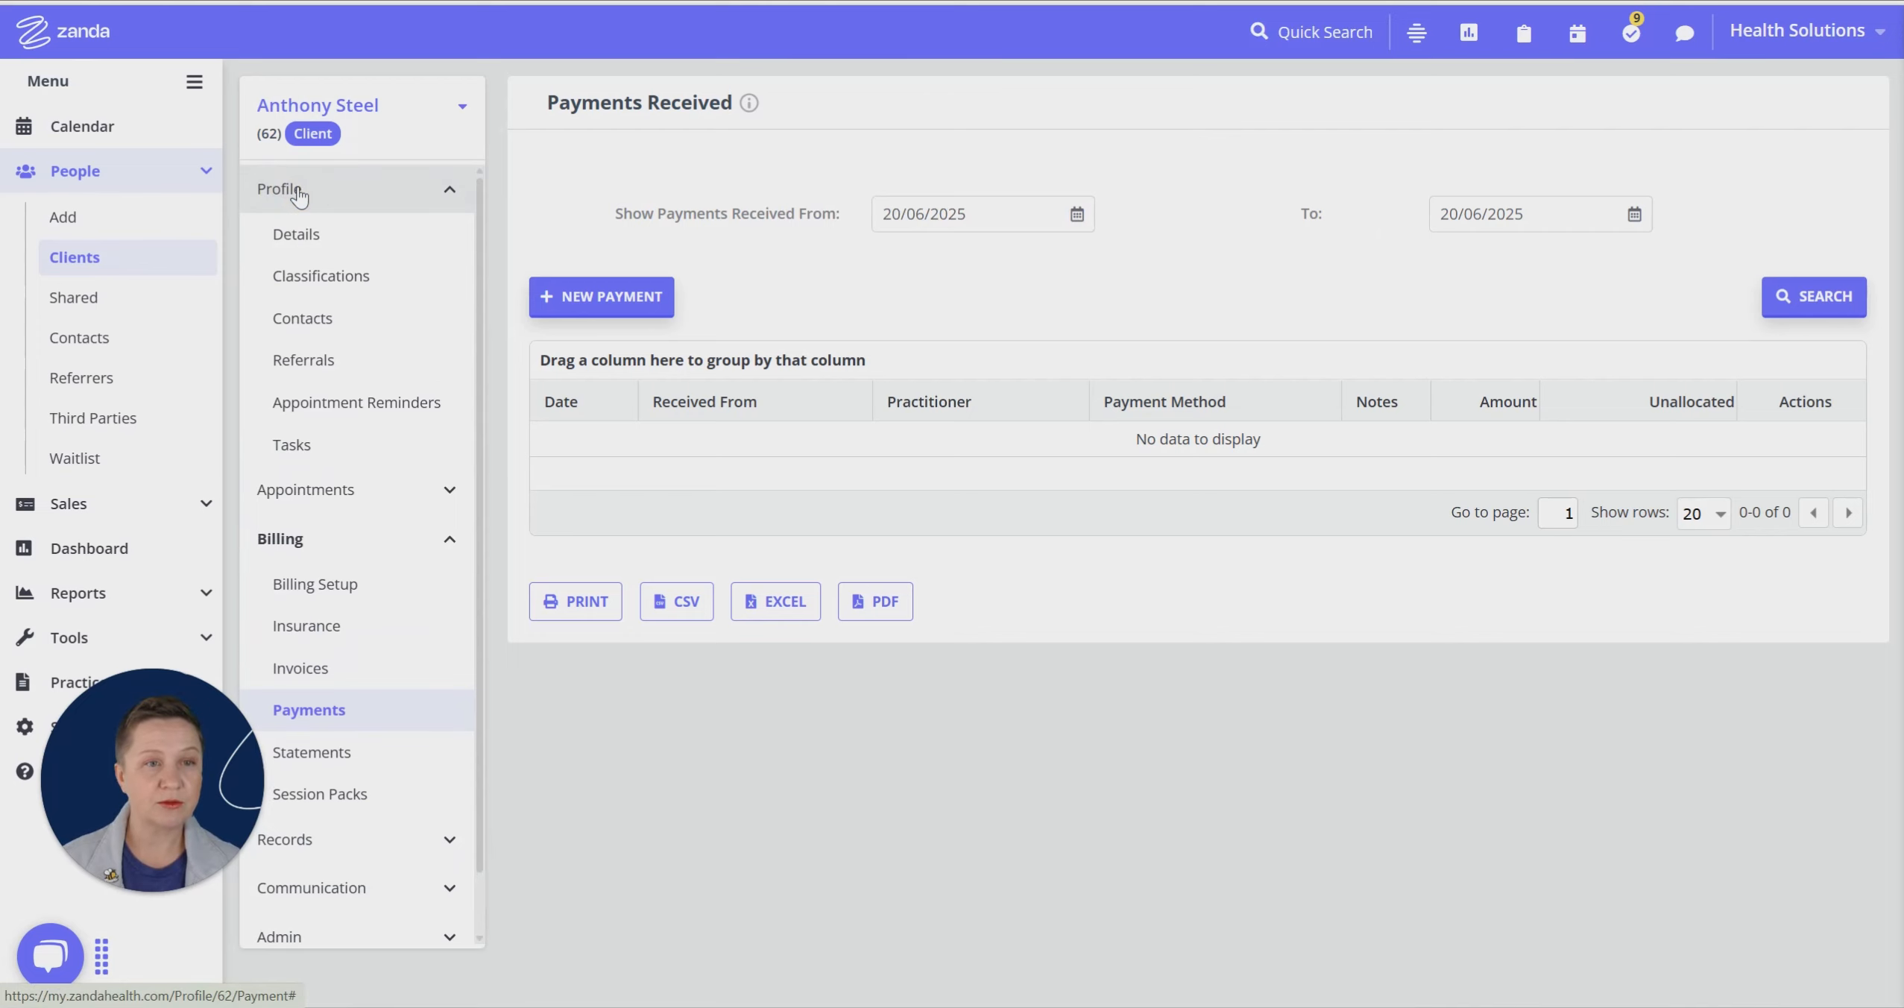
pyautogui.click(325, 325)
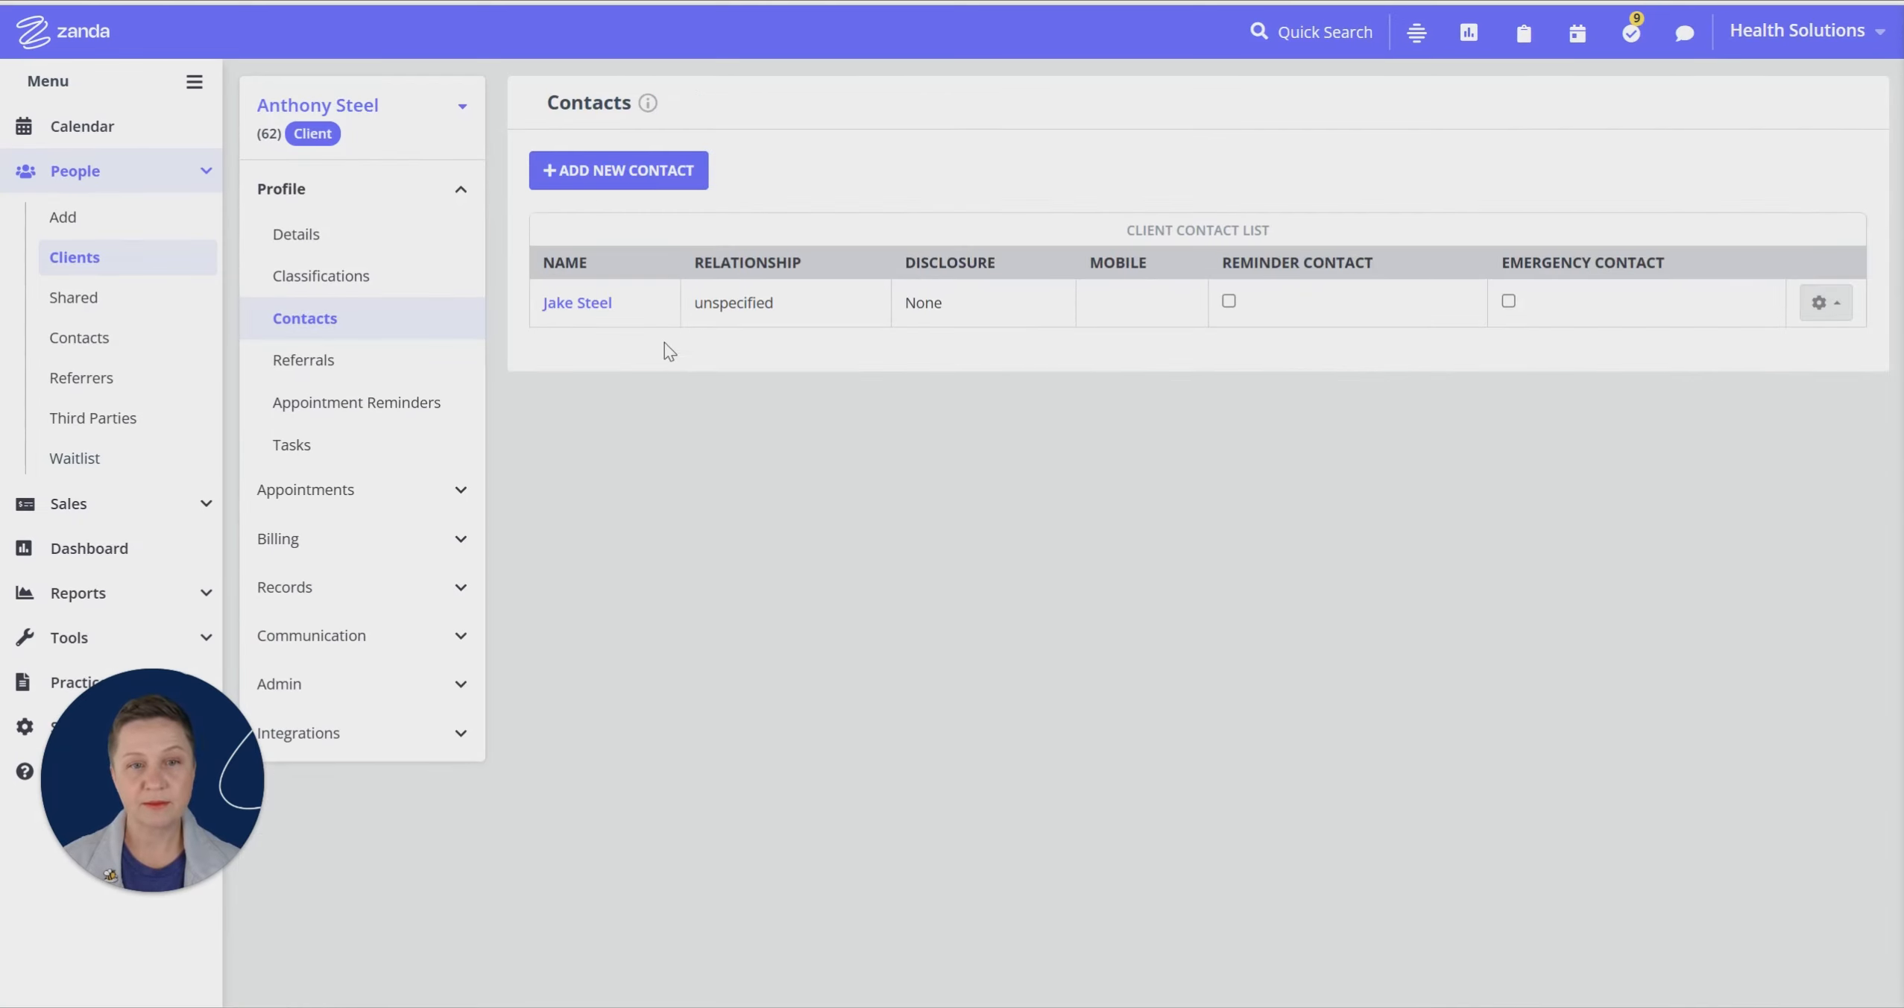
pyautogui.click(606, 303)
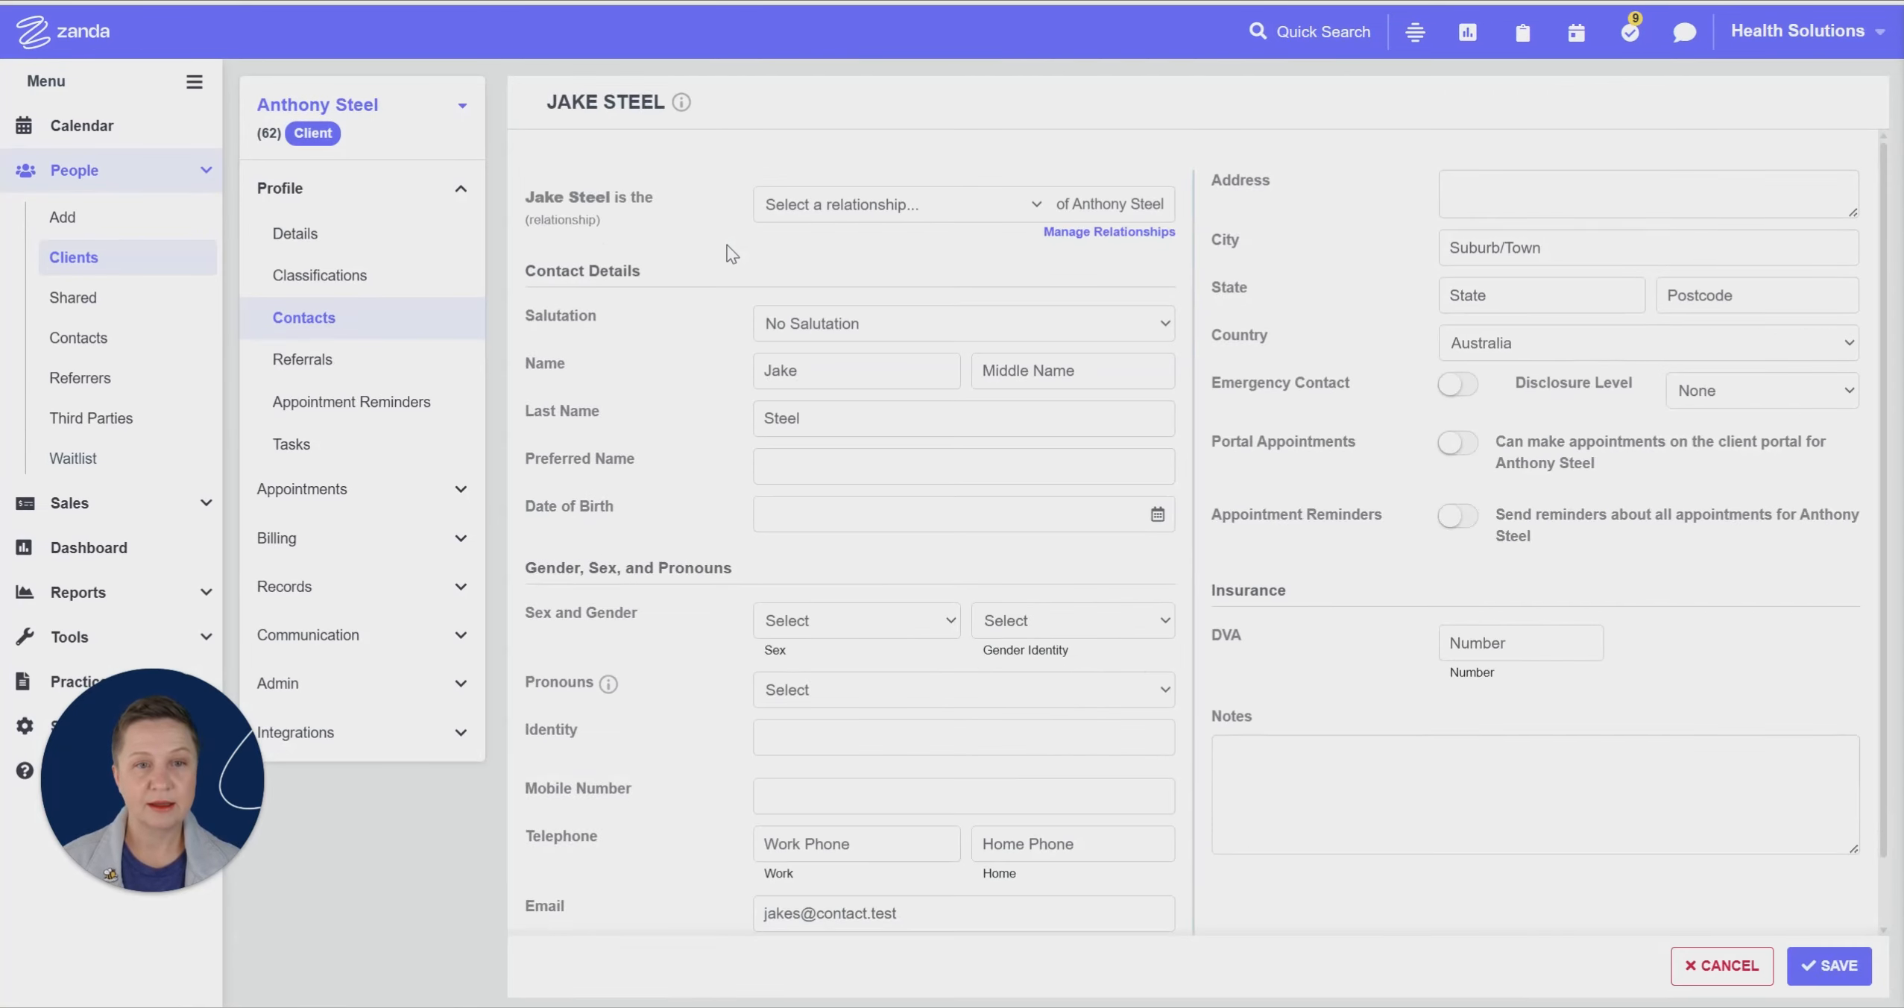
pyautogui.scroll(-1, 727, 239)
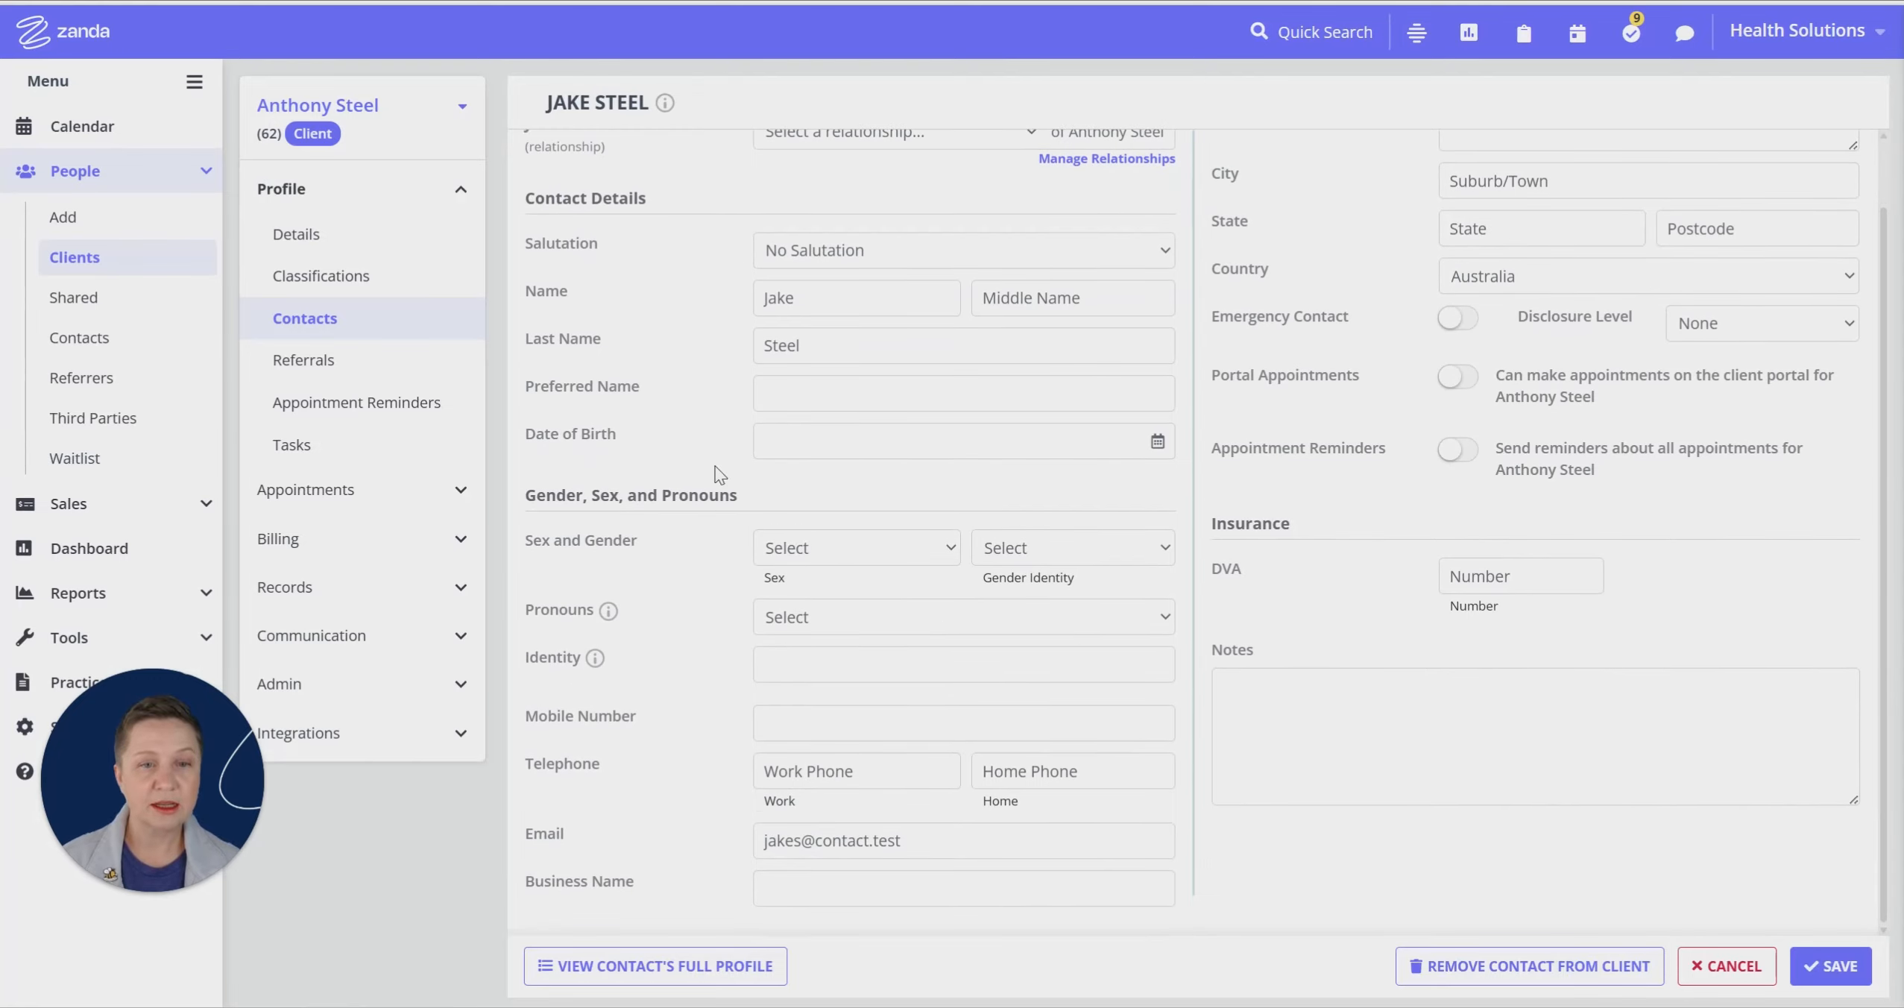
pyautogui.click(635, 967)
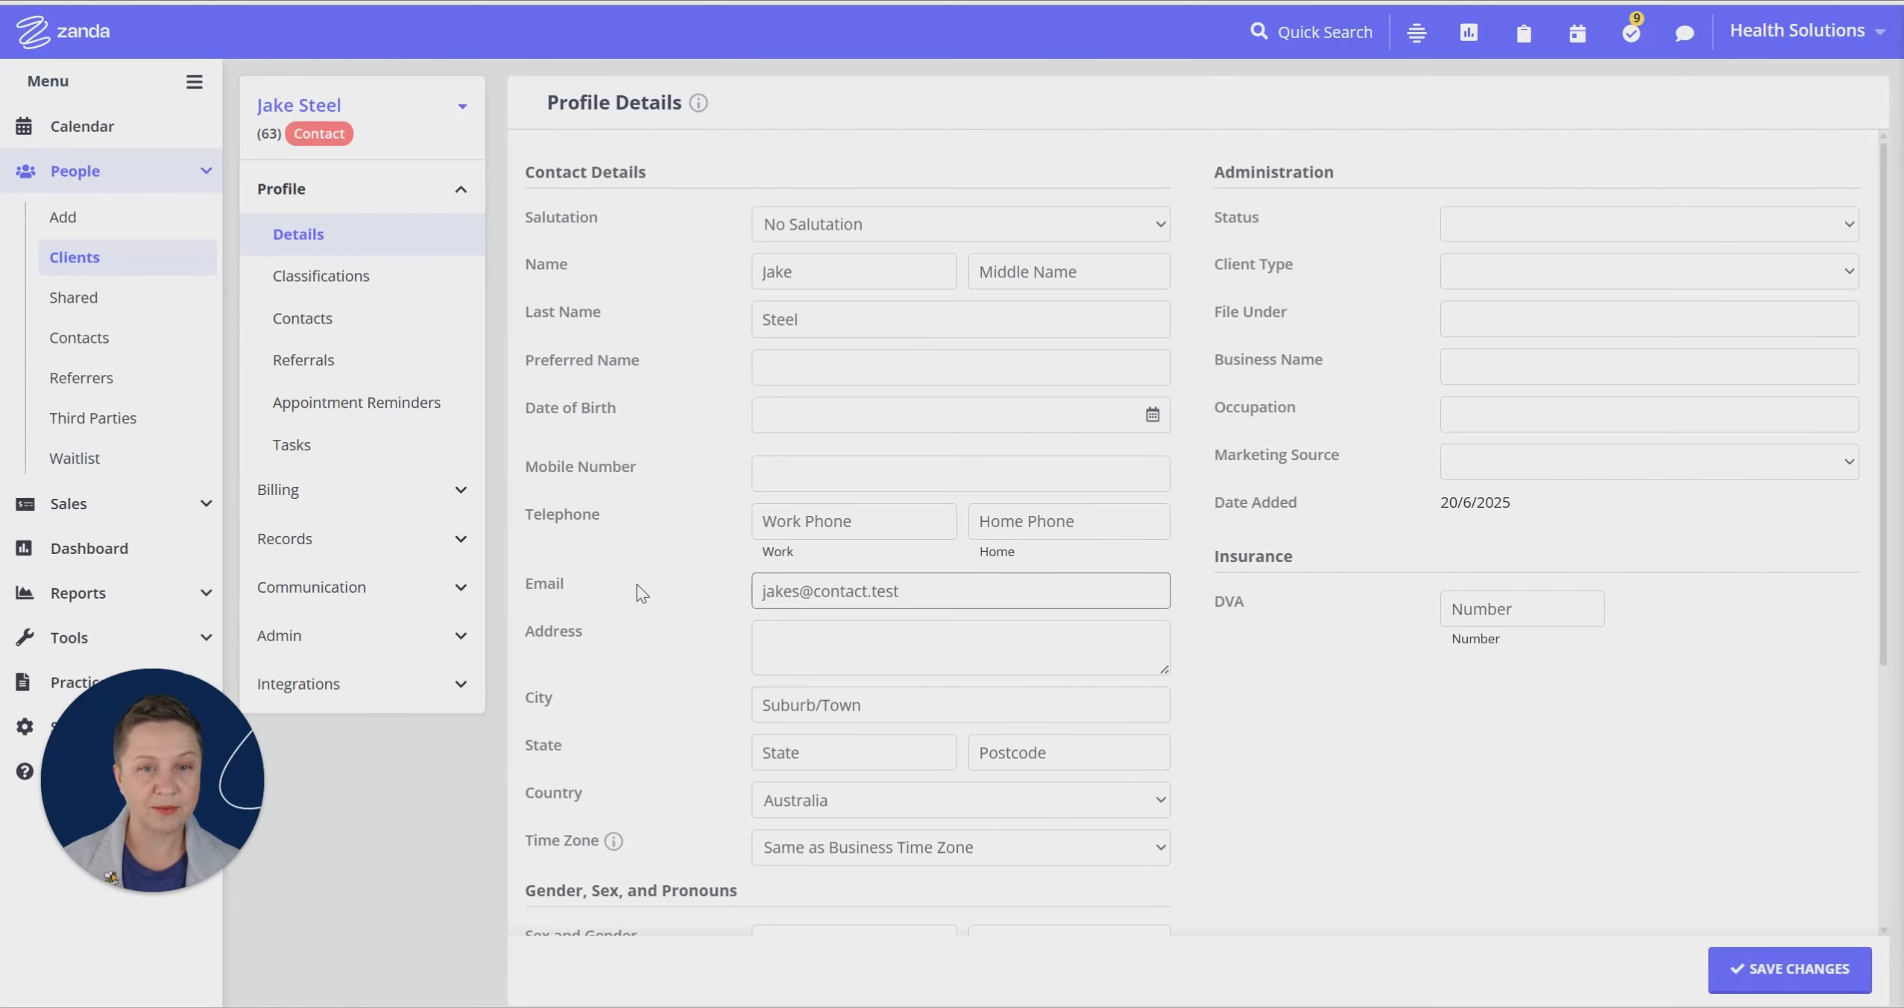
pyautogui.click(365, 136)
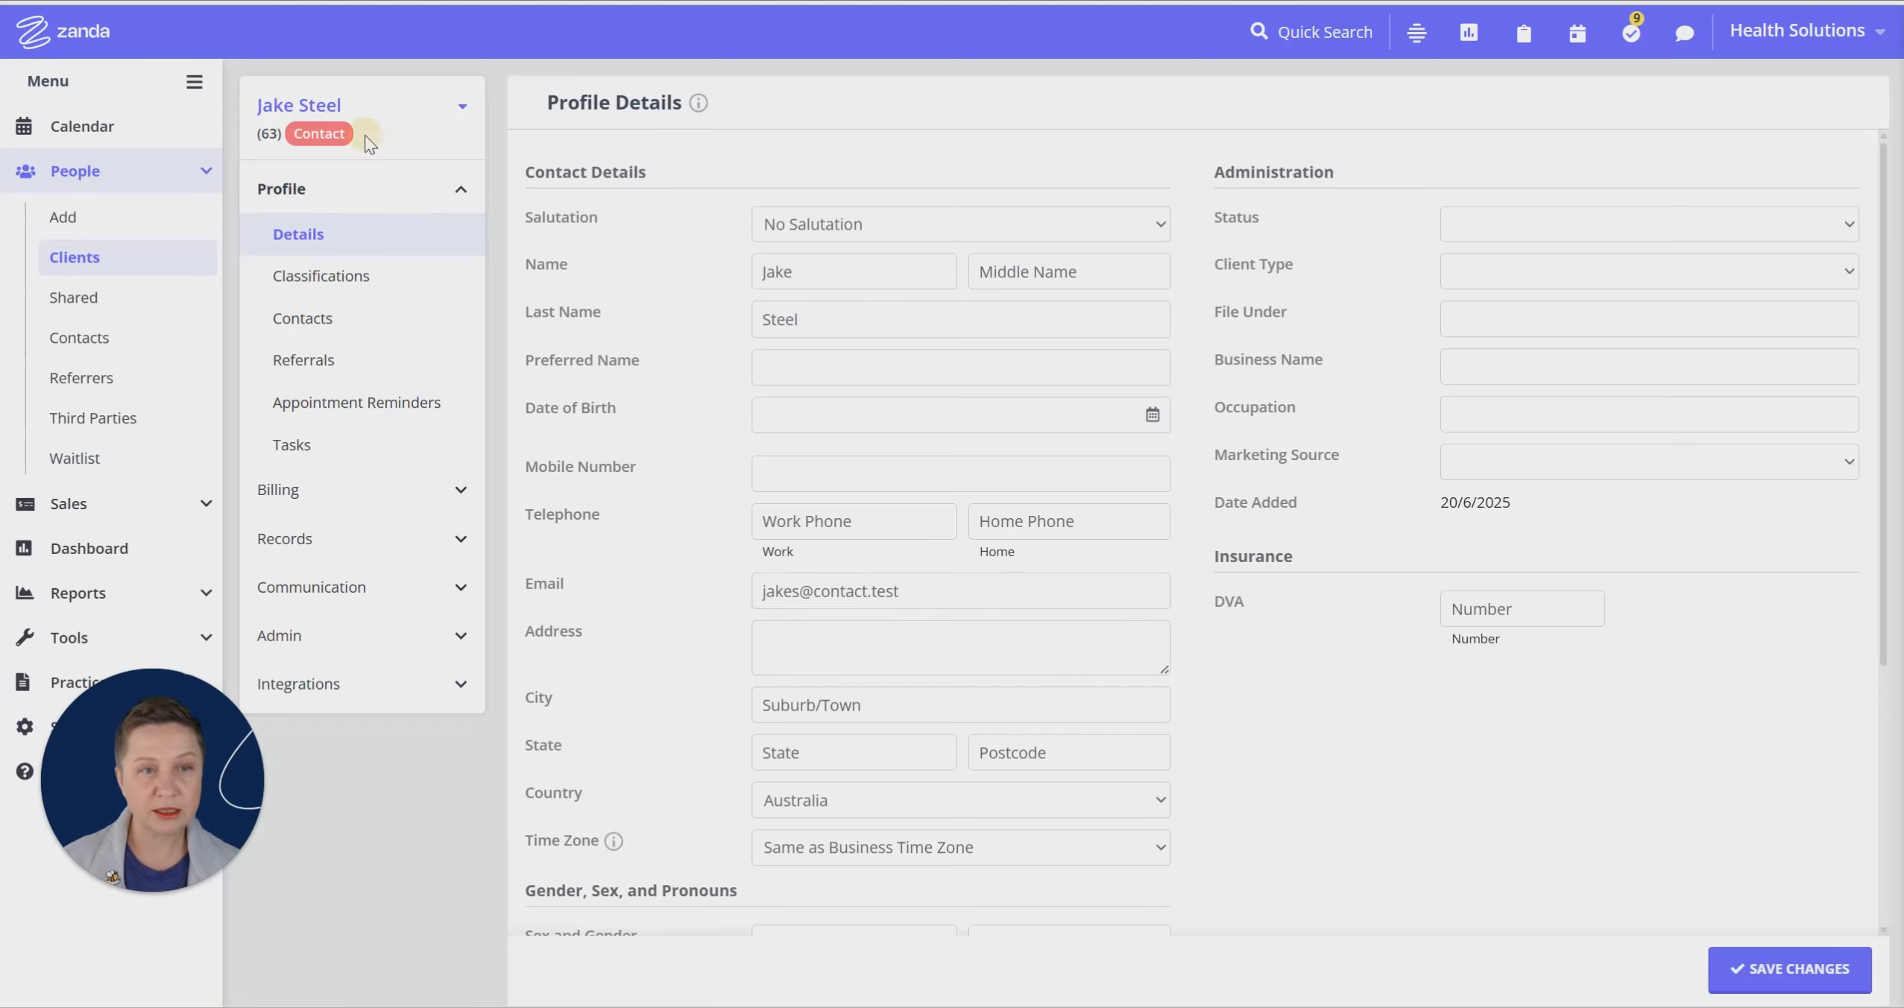
# Review the contact's invoices and open the Debit Card payment received from the contact on 20/6/2025 to examine its invoice allocation.
pyautogui.click(370, 498)
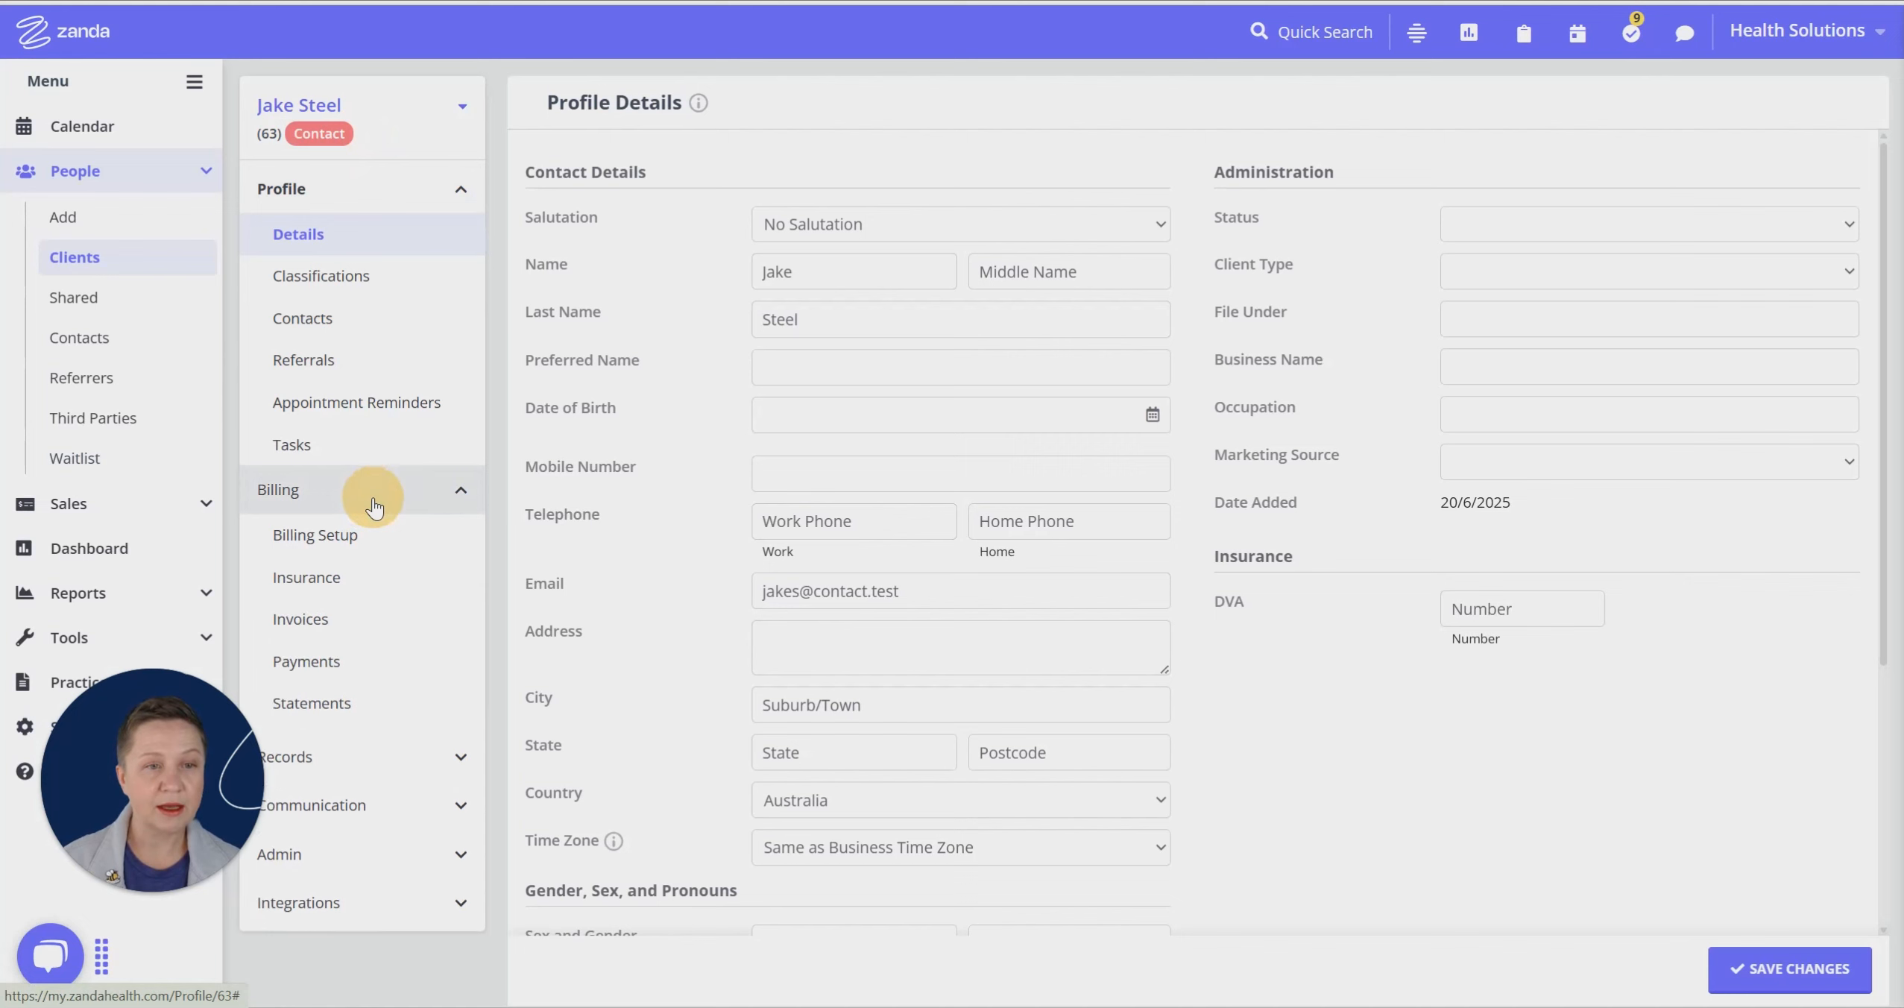
pyautogui.click(322, 618)
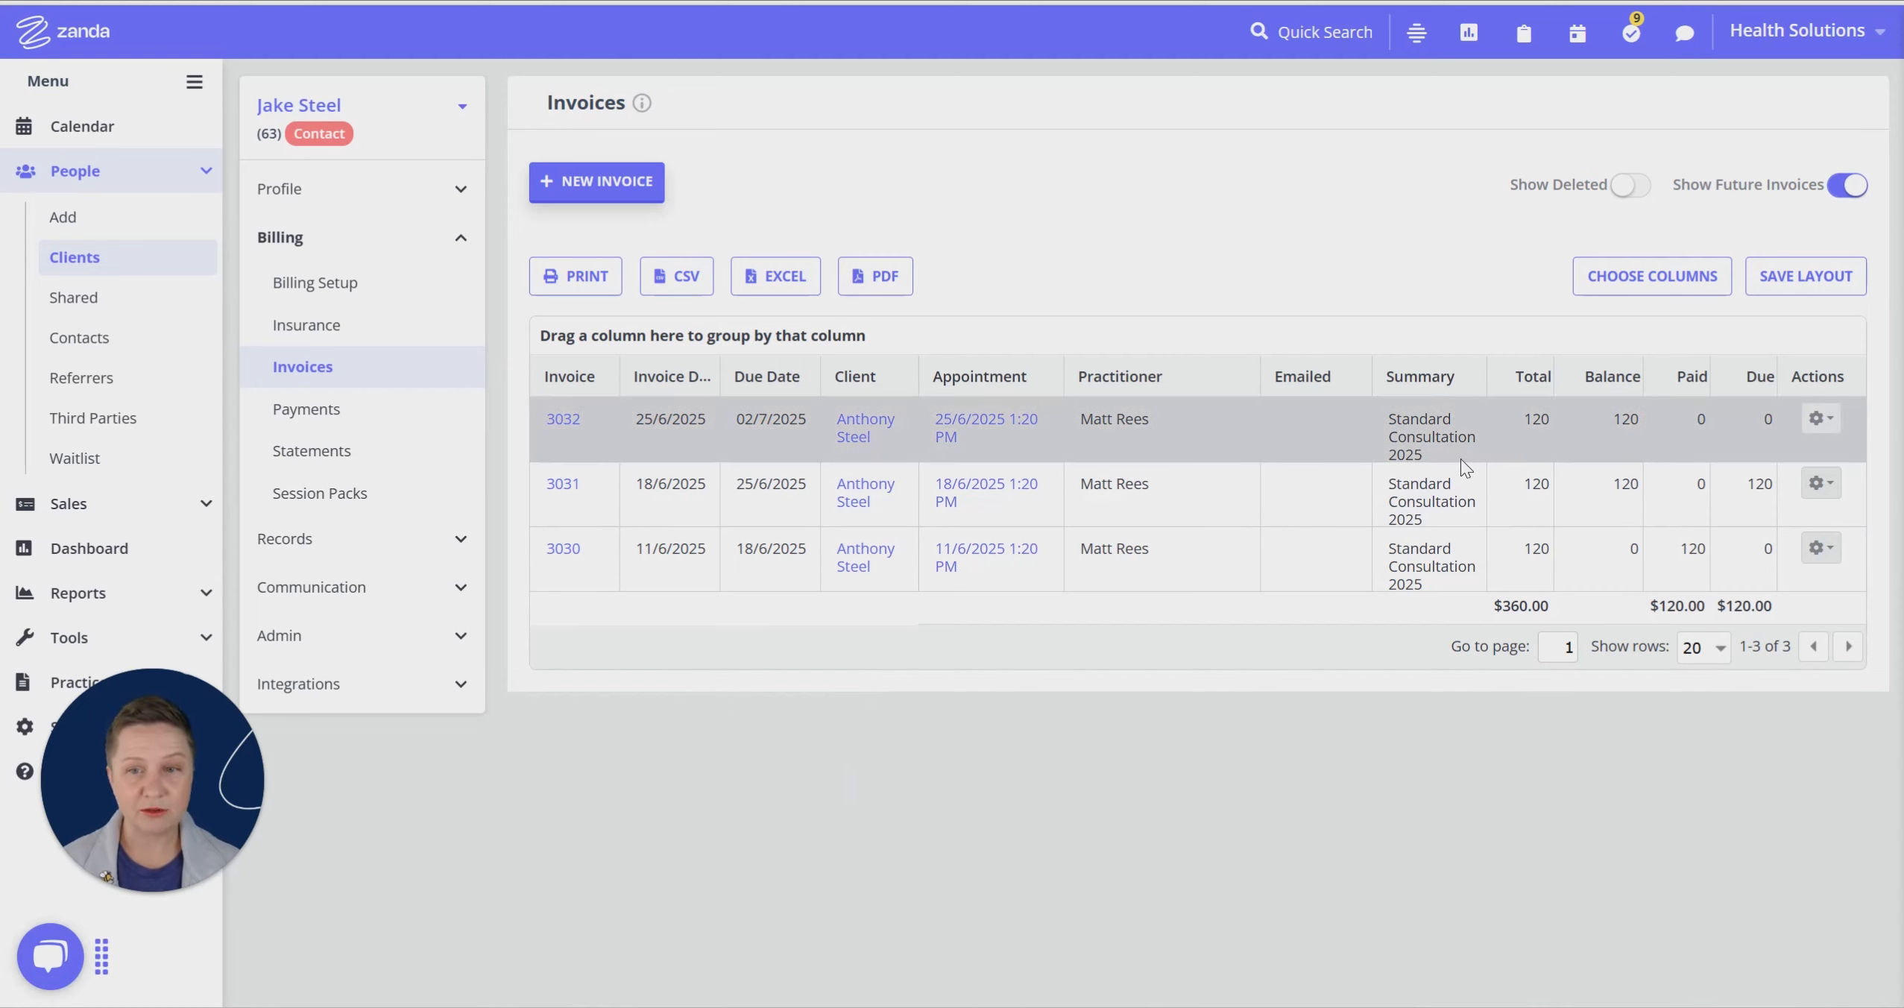
pyautogui.click(310, 416)
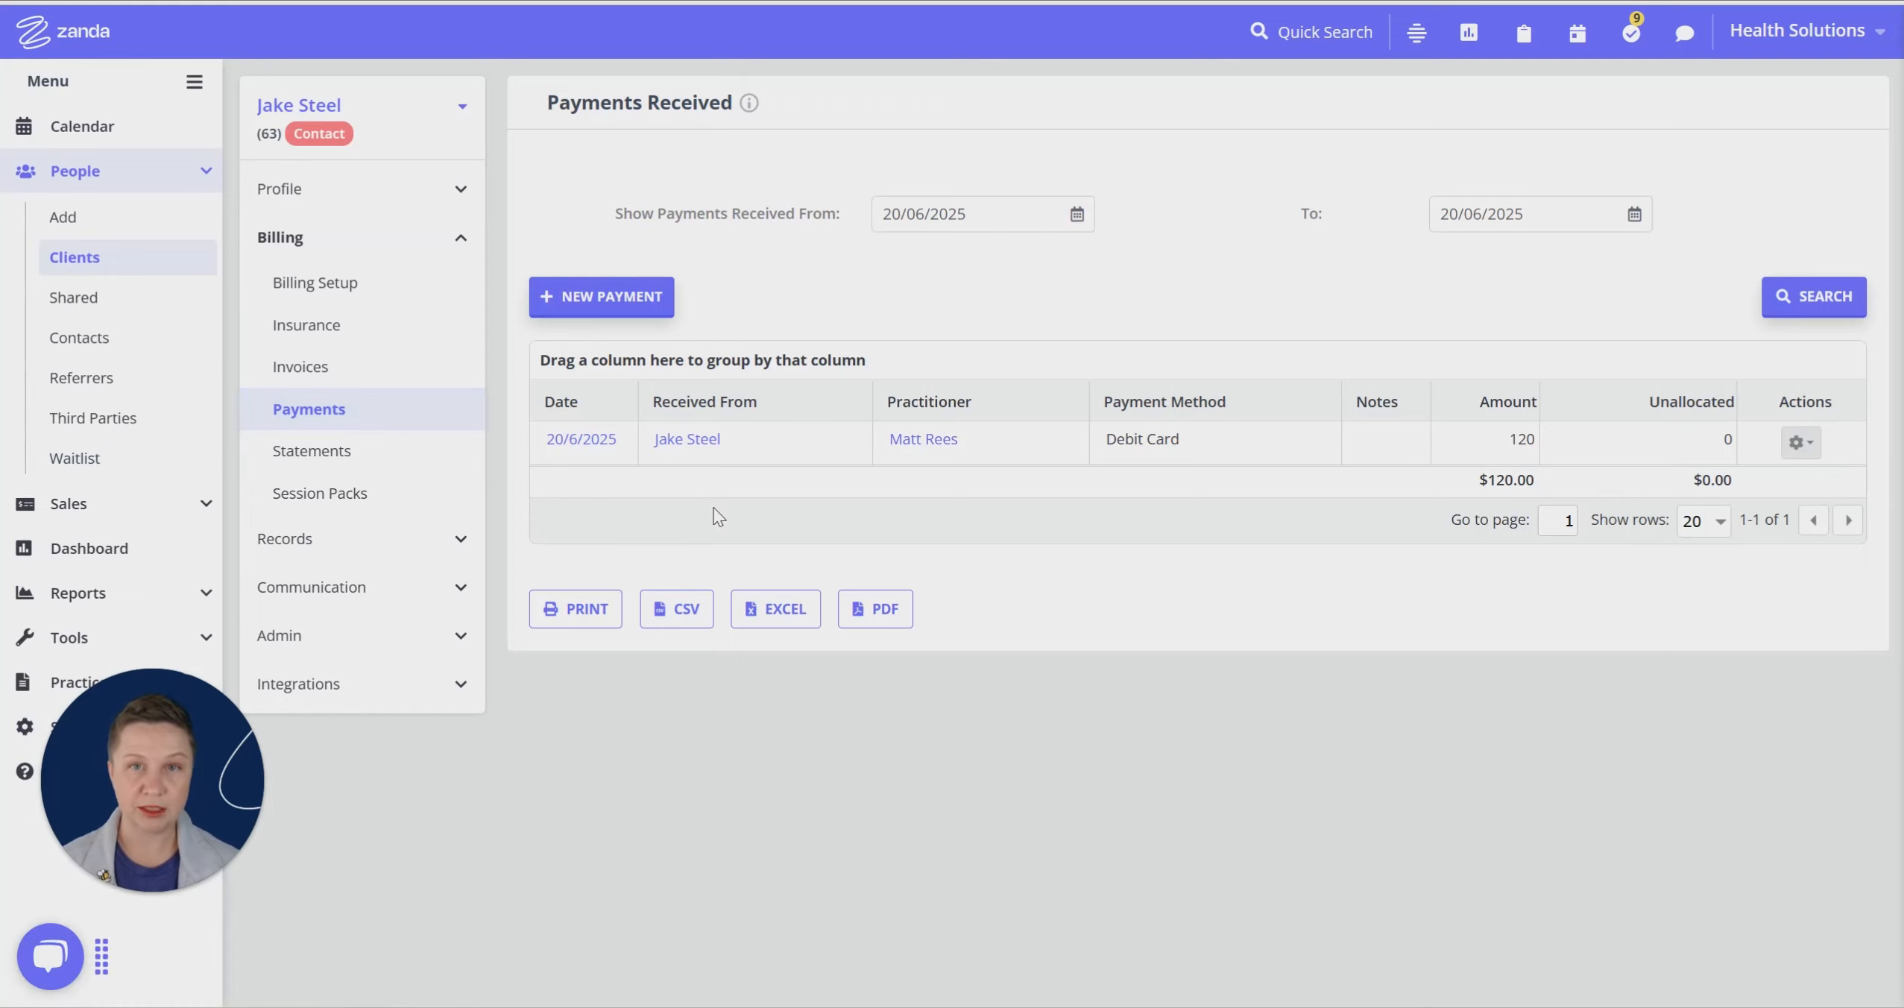
pyautogui.click(582, 440)
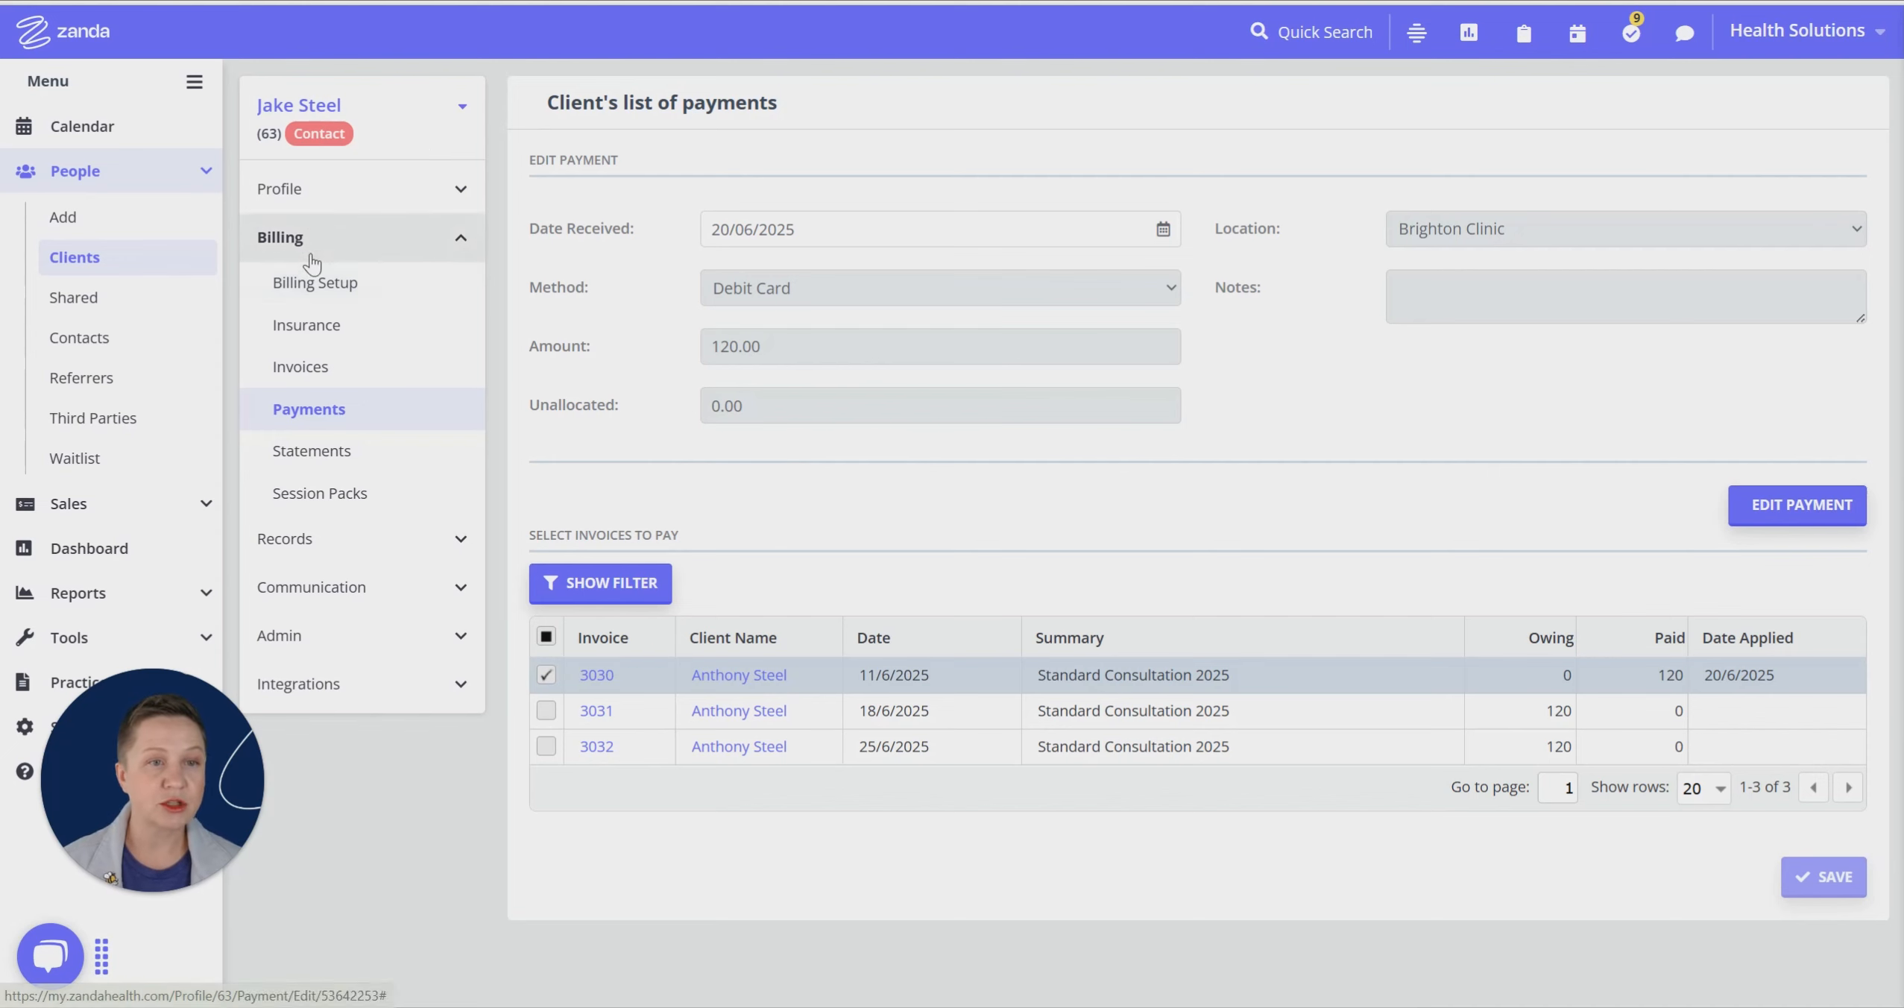
# Open the contact's billing setup to examine the bank account, saved card and statement settings.
pyautogui.click(310, 283)
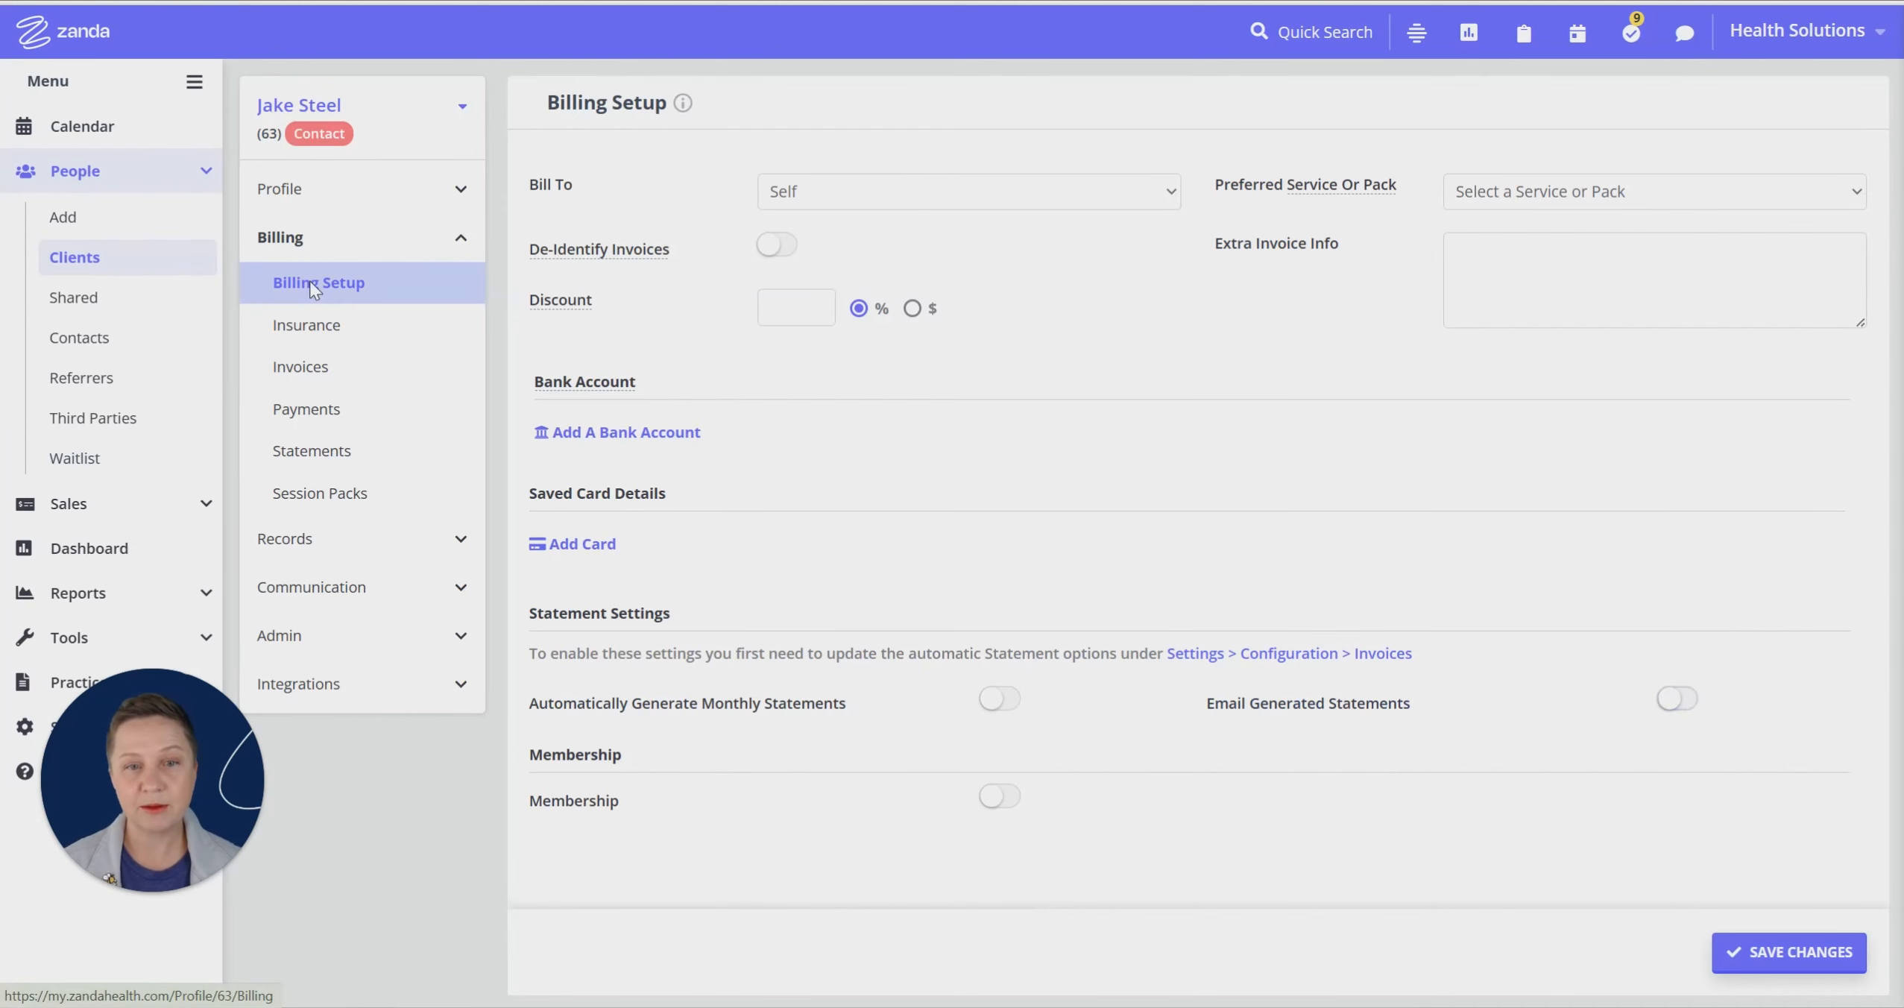